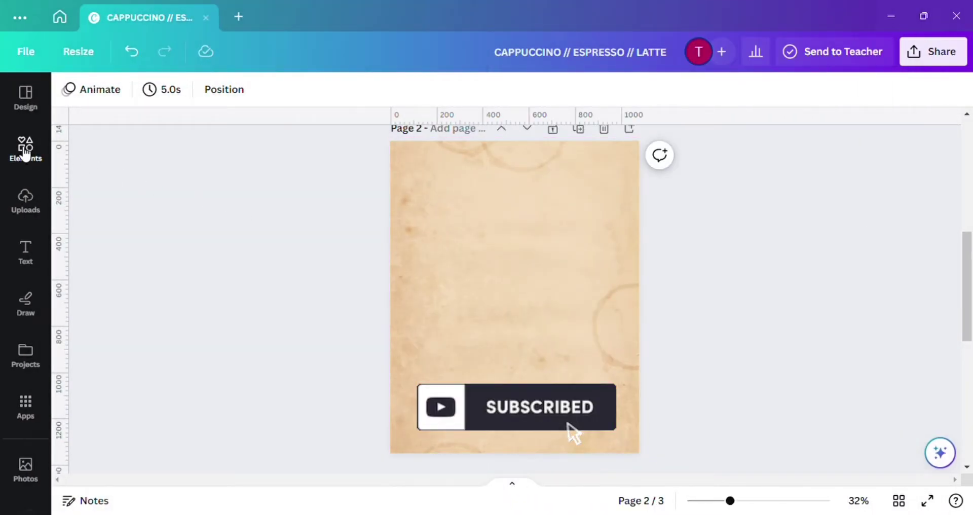
Add the dark brown texture image from the recently used elements and move it over the upper third of the beige page.
click(26, 150)
scroll(195, 349, down, 1)
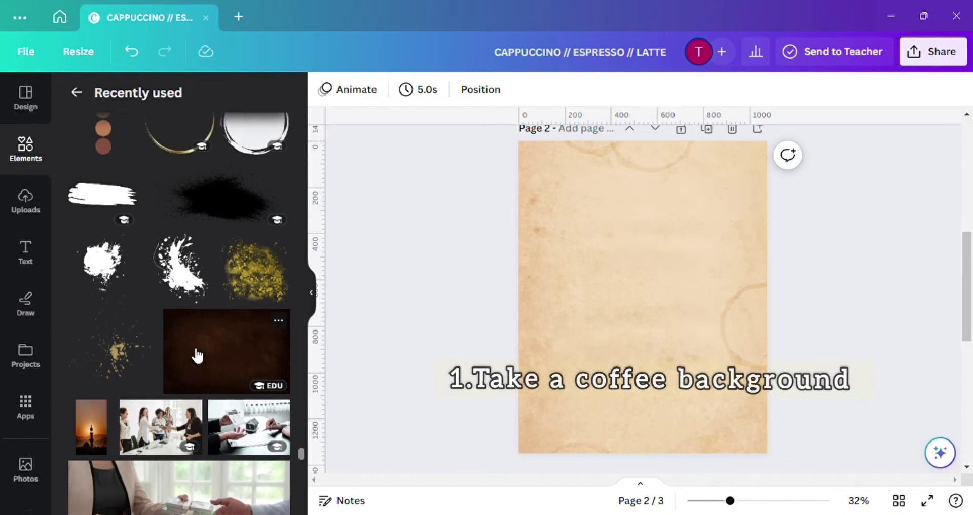
scroll(198, 356, up, 1)
click(197, 355)
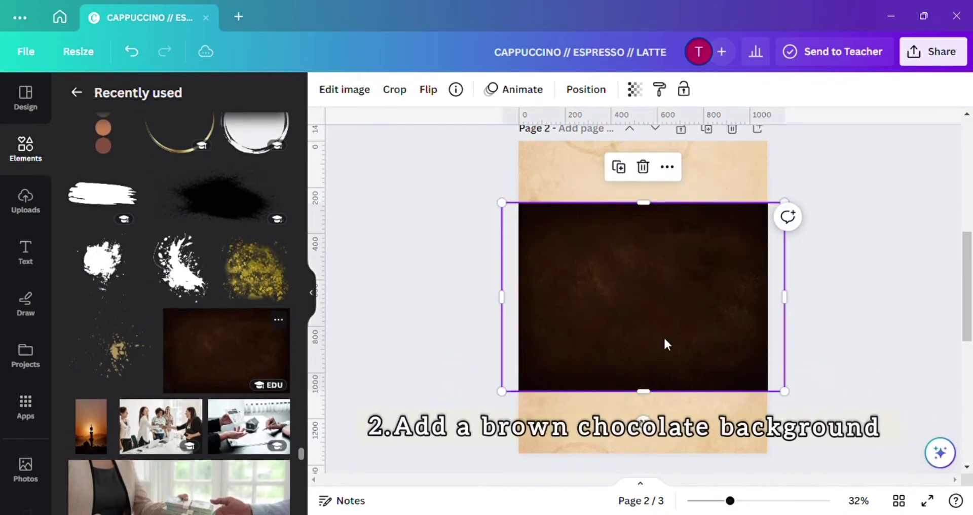
drag(665, 341, 664, 205)
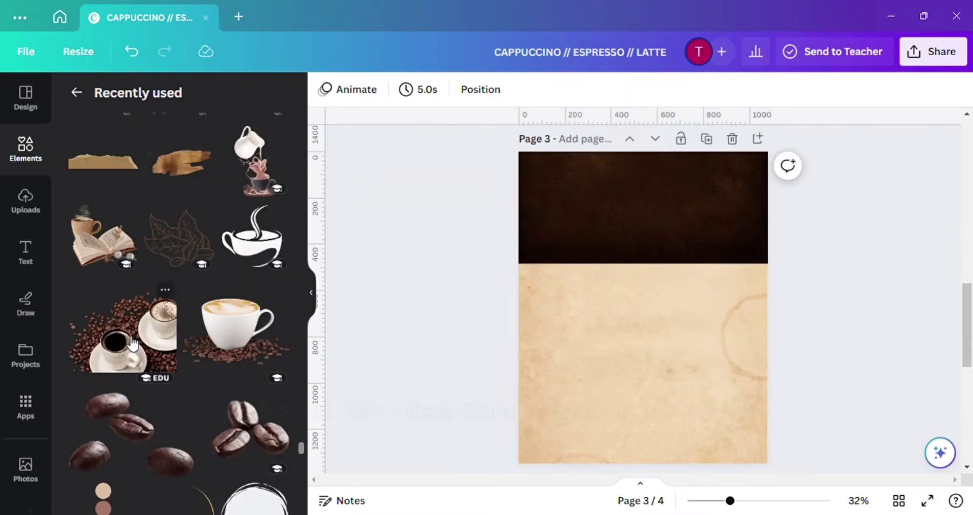
Add the image of two coffee cups with beans and place it in the page's lower-right corner.
click(132, 344)
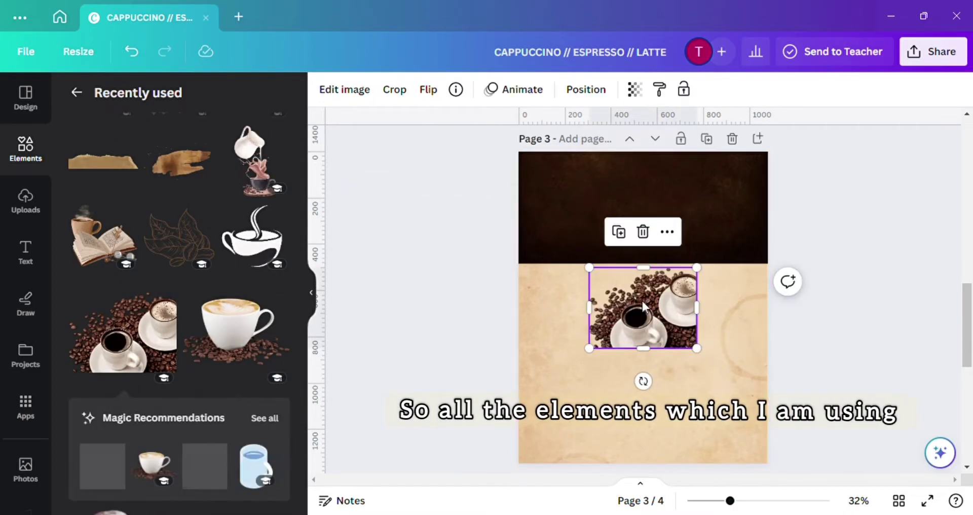
drag(642, 304, 699, 367)
scroll(698, 366, down, 2)
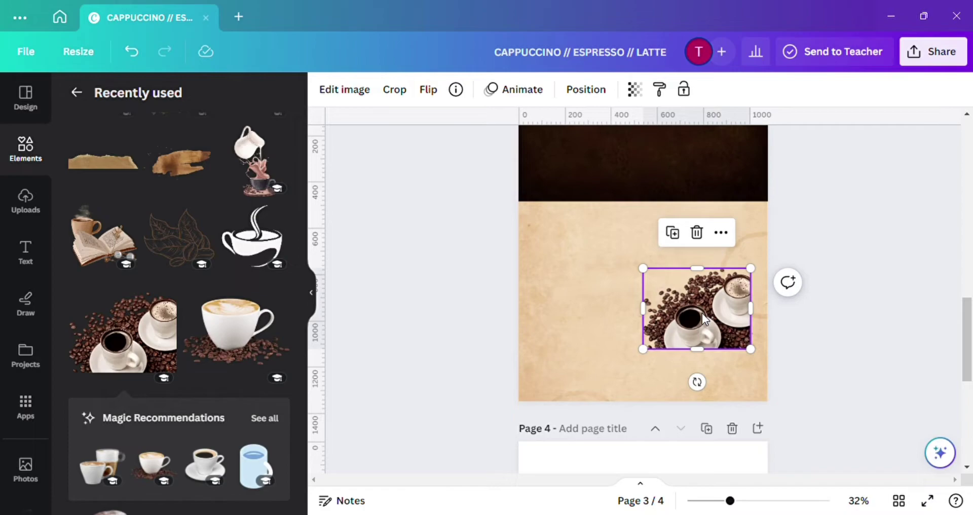
drag(701, 314, 727, 367)
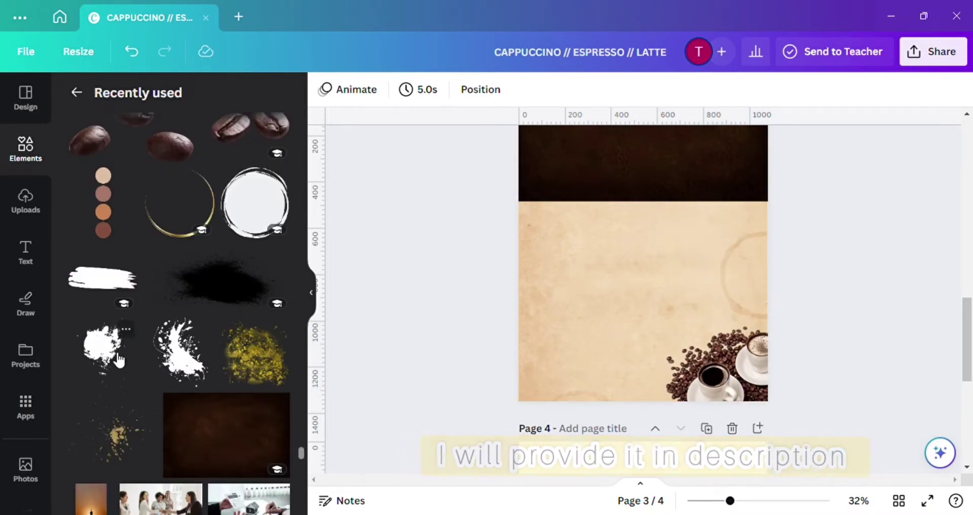
Add an ink splatter, rotate it over the brown area's edge at the page's left side, and colour it beige.
click(118, 361)
drag(643, 268, 533, 244)
scroll(540, 245, up, 1)
drag(545, 350, 562, 293)
click(325, 95)
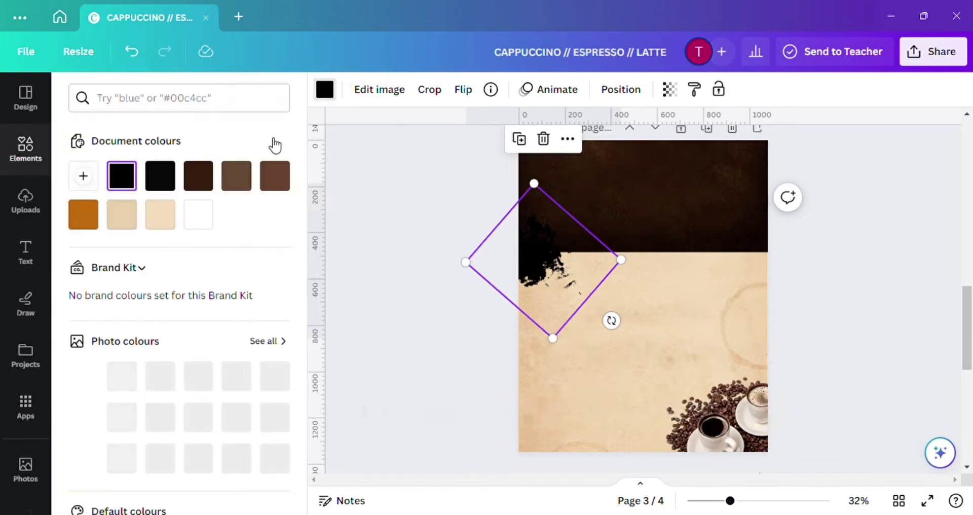
click(128, 220)
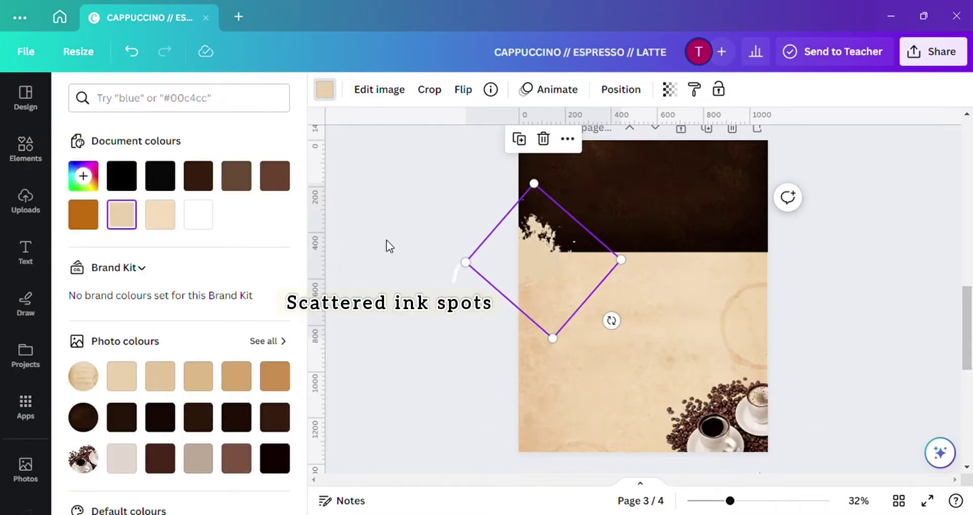
Duplicate the beige splatter to place one copy beside the original and another at the page's right edge.
click(520, 141)
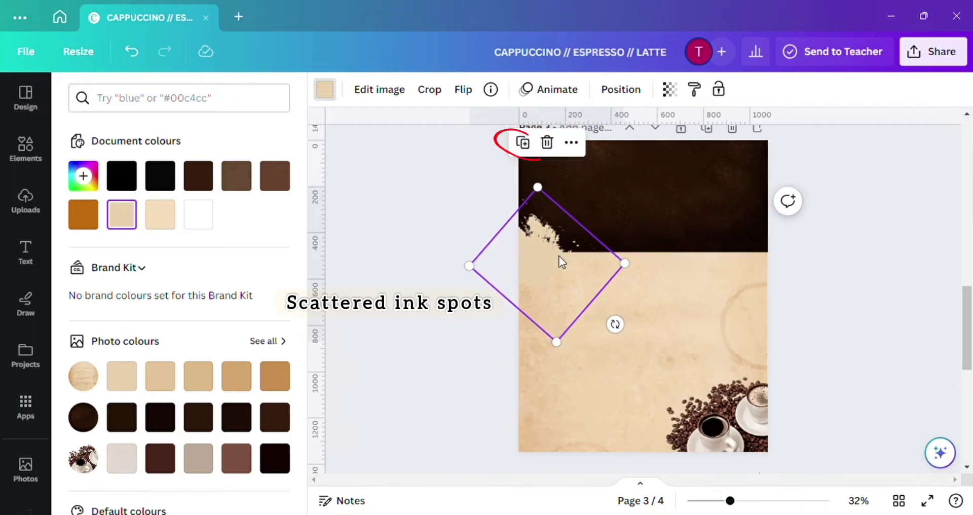
drag(559, 256, 607, 266)
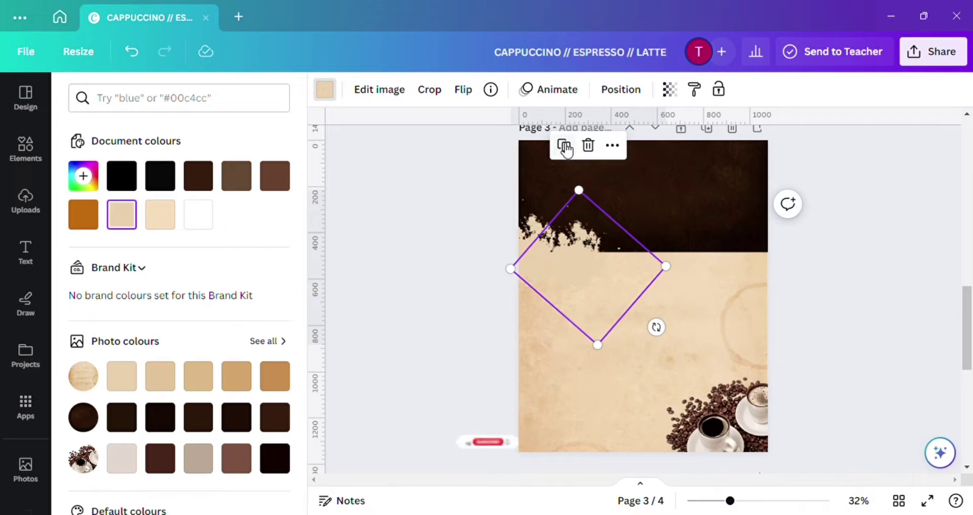
mouse_move(597, 259)
mouse_down()
mouse_move(740, 256)
mouse_move(751, 271)
mouse_up()
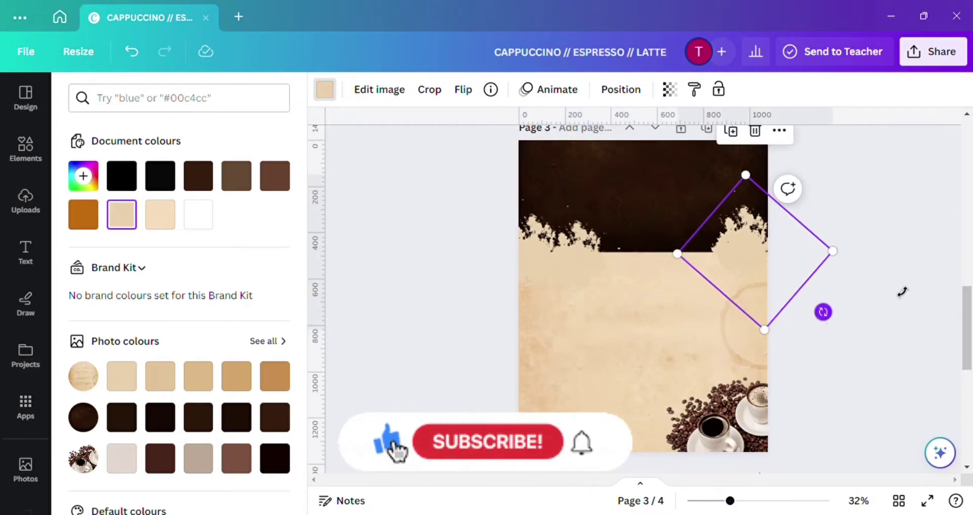
Rotate and reposition the right-hand splatter along the brown area's edge, and delete the extra copy.
drag(902, 292, 965, 256)
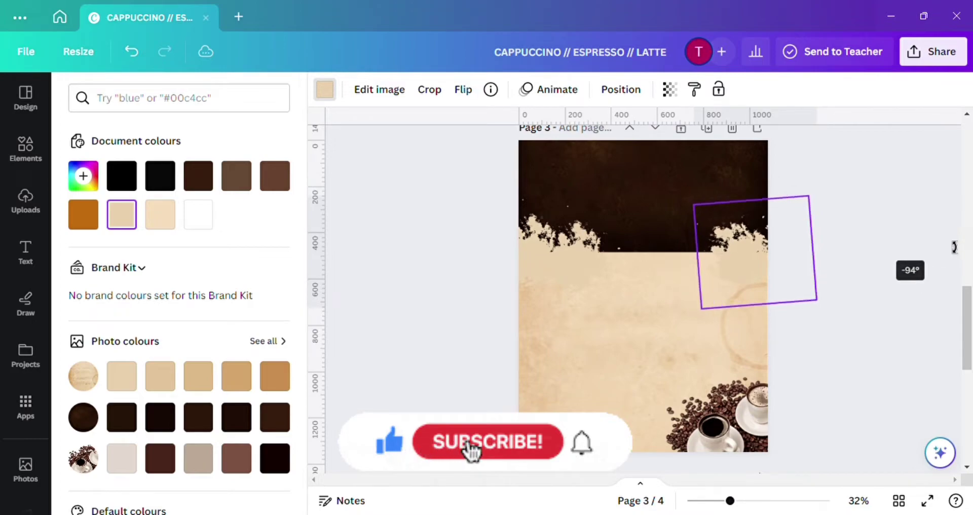
drag(910, 217, 829, 202)
mouse_move(758, 276)
mouse_down()
mouse_move(775, 265)
mouse_move(699, 287)
mouse_move(712, 278)
mouse_move(669, 282)
mouse_move(748, 286)
mouse_up()
click(743, 361)
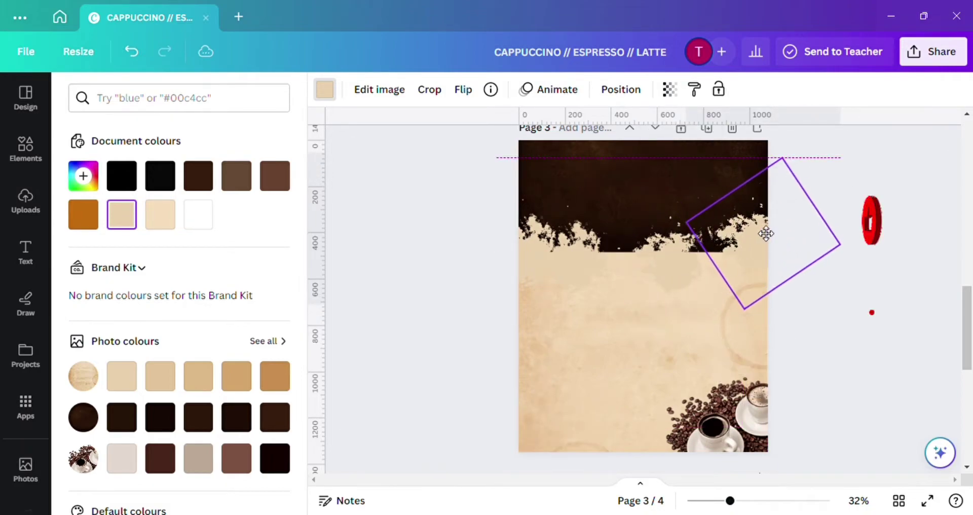
drag(759, 227, 735, 259)
click(706, 136)
key(Delete)
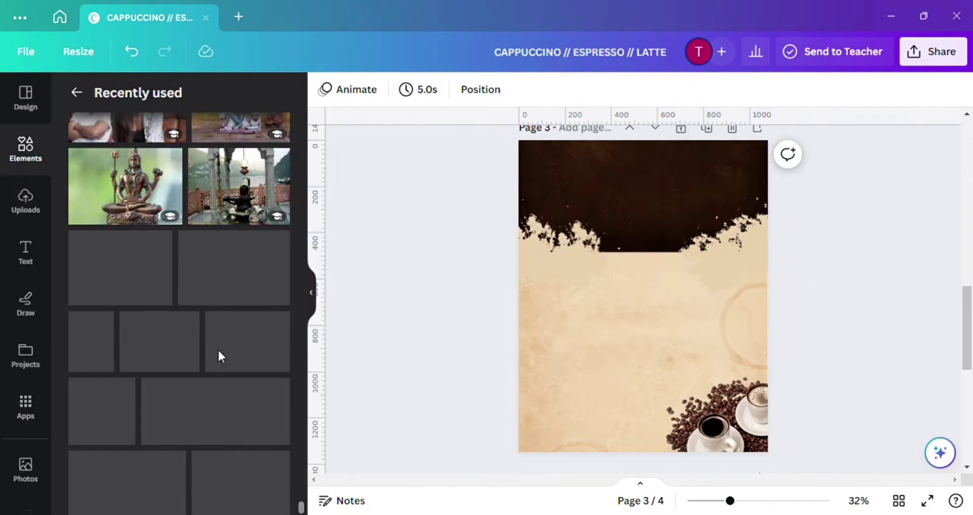
Add the brown coffee bean pile and tilt it diagonally across the brown and beige border in the page's centre.
scroll(218, 352, down, 3)
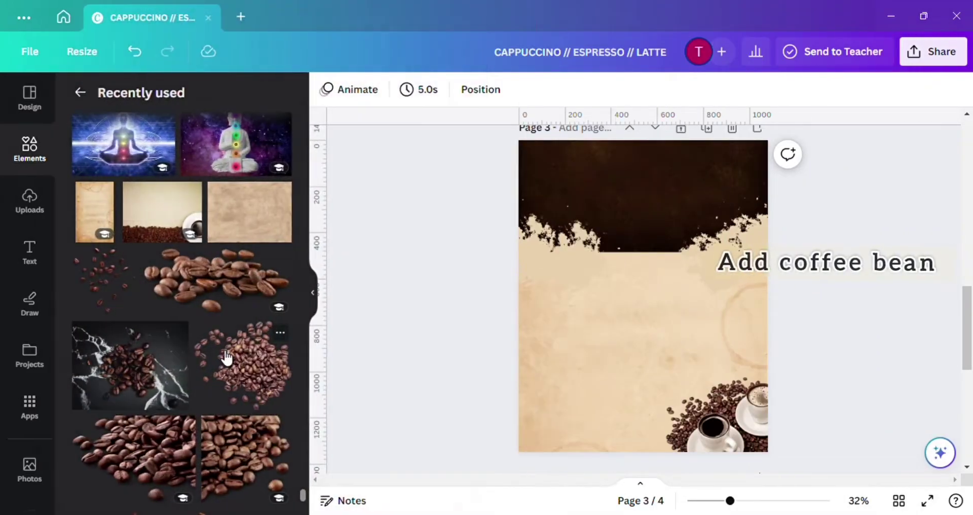
click(217, 294)
drag(624, 304, 619, 260)
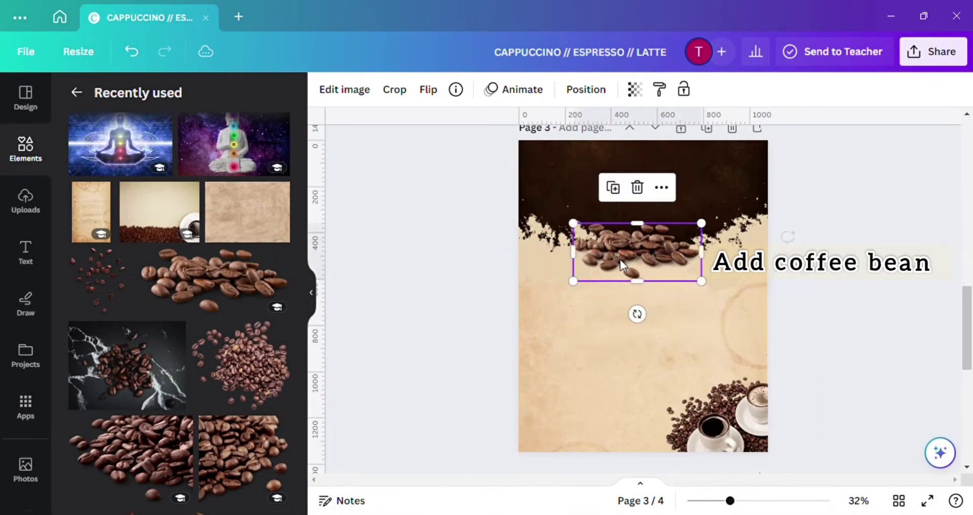
scroll(229, 357, down, 1)
drag(637, 313, 679, 332)
drag(601, 312, 593, 352)
mouse_move(622, 284)
mouse_down()
mouse_move(640, 271)
mouse_move(633, 277)
mouse_up()
drag(580, 326, 587, 319)
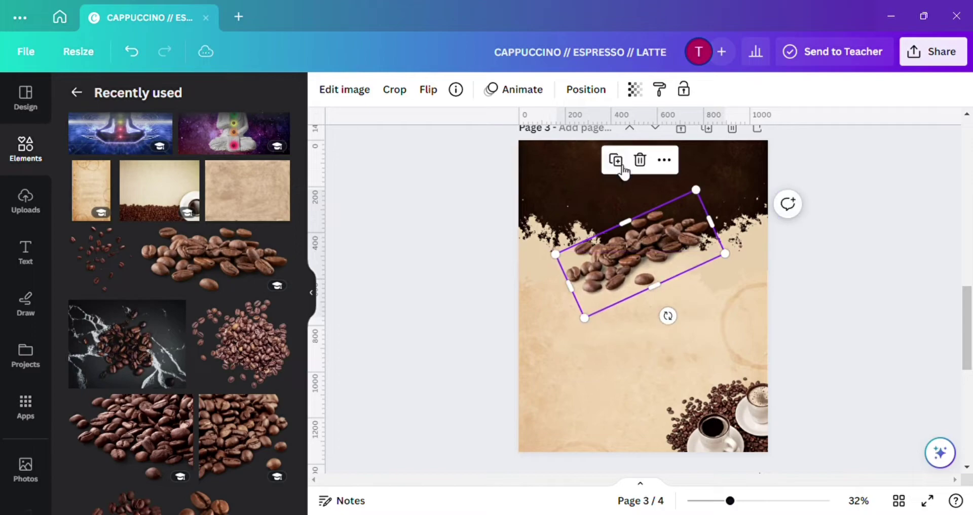
Duplicate the tilted coffee bean pile and offset the two piles diagonally, one just below the other.
drag(647, 295, 640, 332)
drag(628, 240, 628, 287)
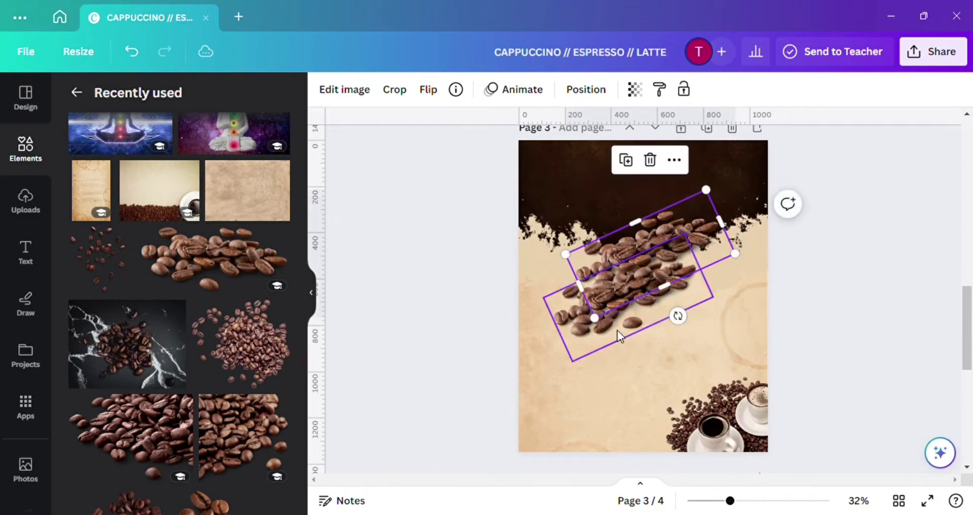
drag(622, 341, 642, 311)
Add the latte art cup over the central bean piles and place a dark bean cluster in the page's upper-right corner.
scroll(263, 361, down, 5)
click(252, 365)
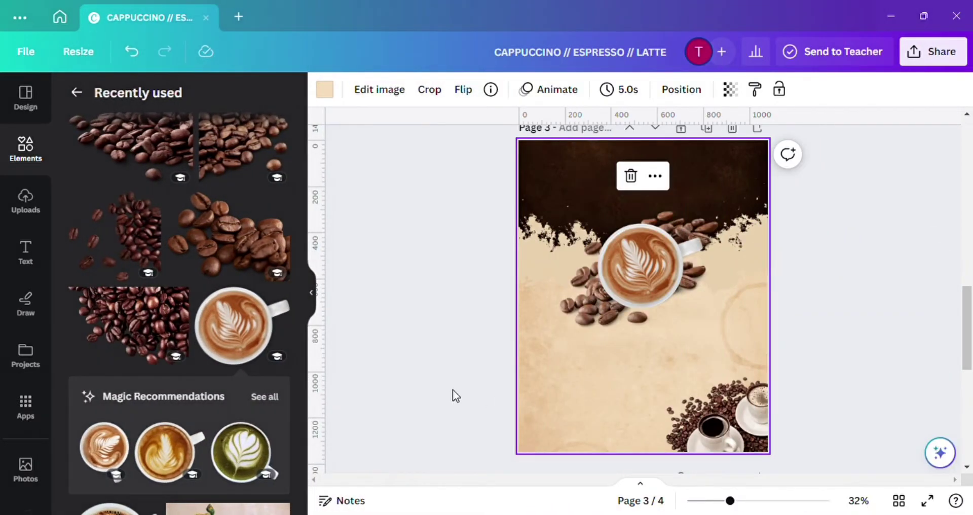
click(158, 322)
drag(617, 324, 750, 155)
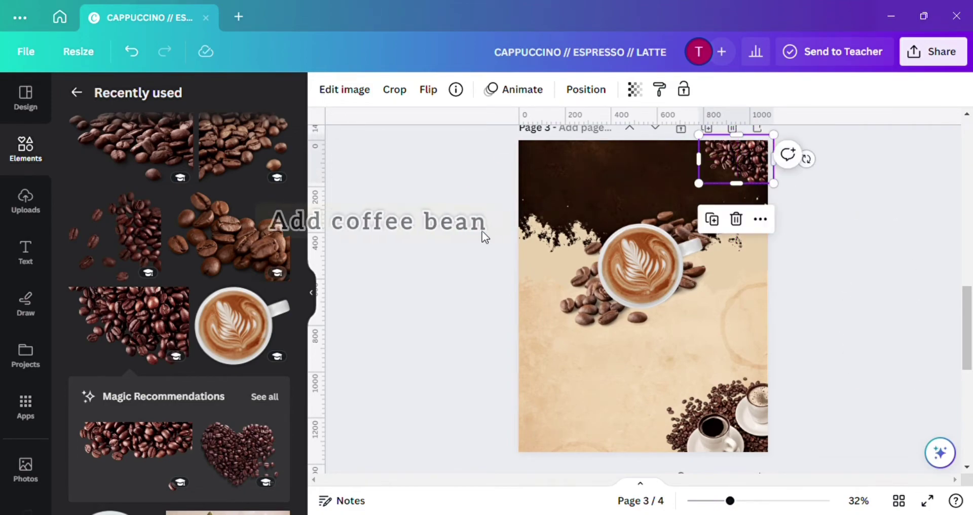
Add the lighter brown coffee bean cluster and place it in the page's upper-left corner.
scroll(263, 261, up, 2)
click(258, 247)
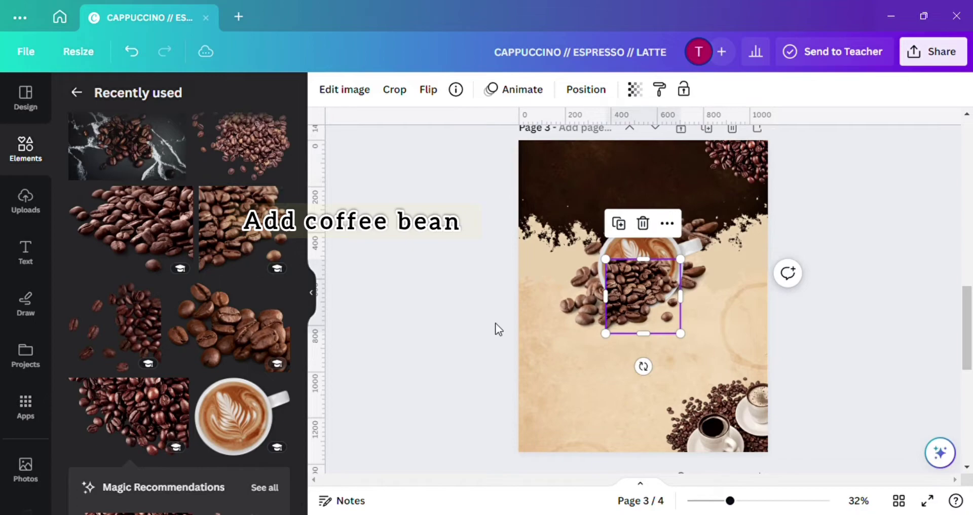
drag(603, 256, 559, 180)
click(491, 205)
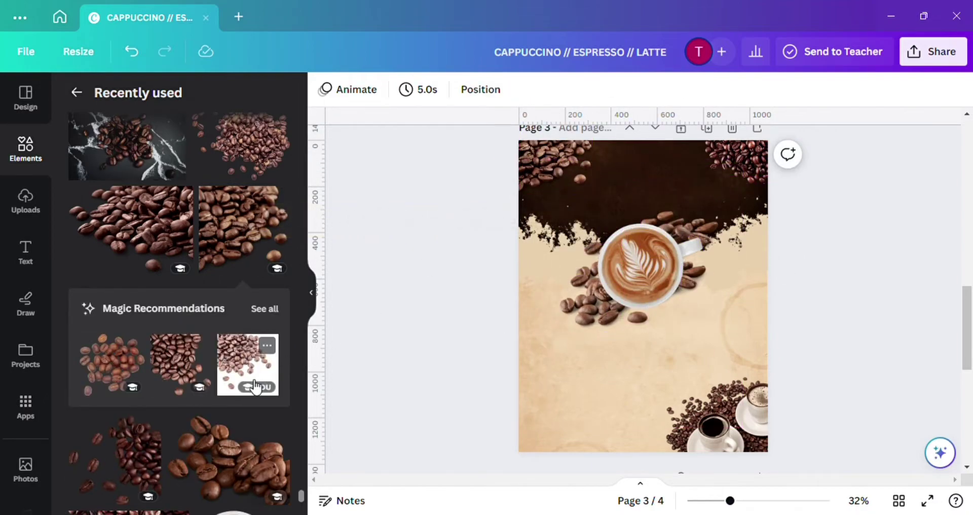
Add another dark coffee bean cluster, rotate it about 178°, and place it in the page's lower-left corner.
scroll(197, 257, up, 4)
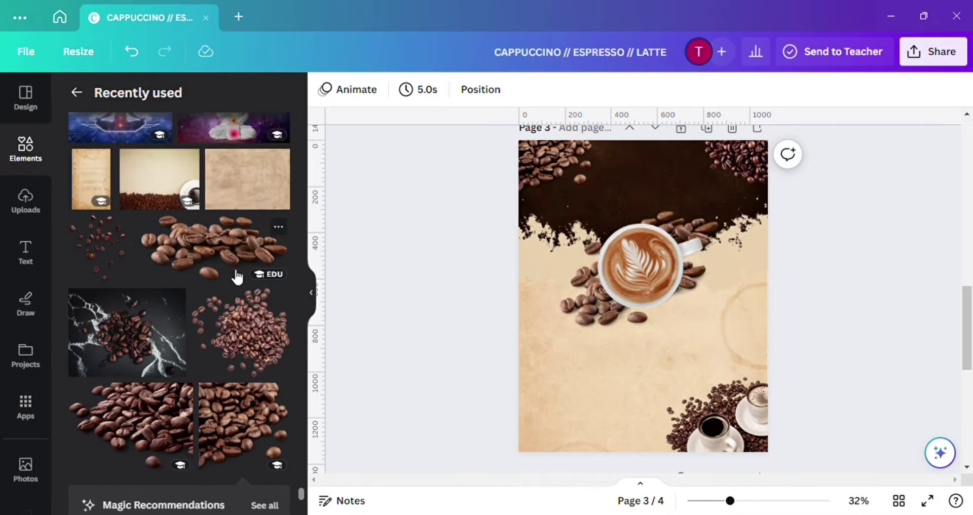
scroll(237, 276, down, 7)
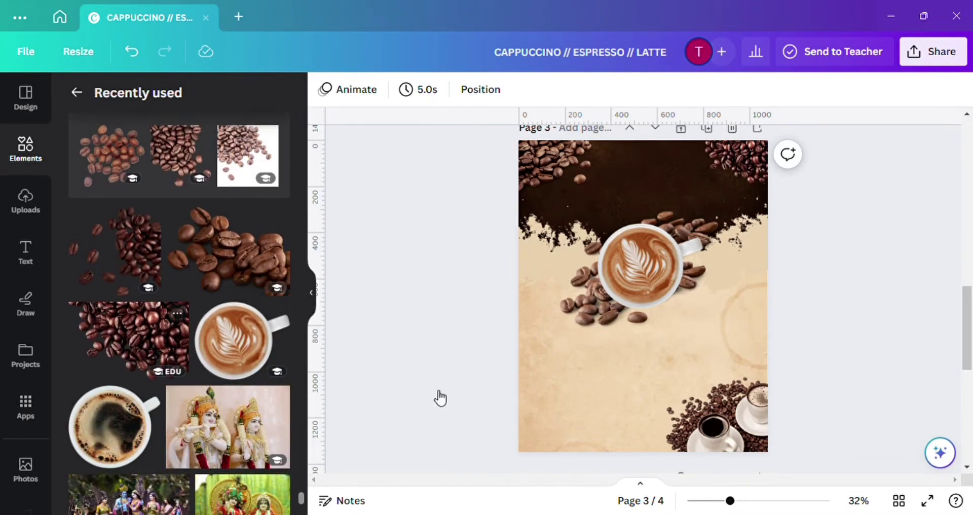
click(129, 335)
drag(645, 352, 663, 241)
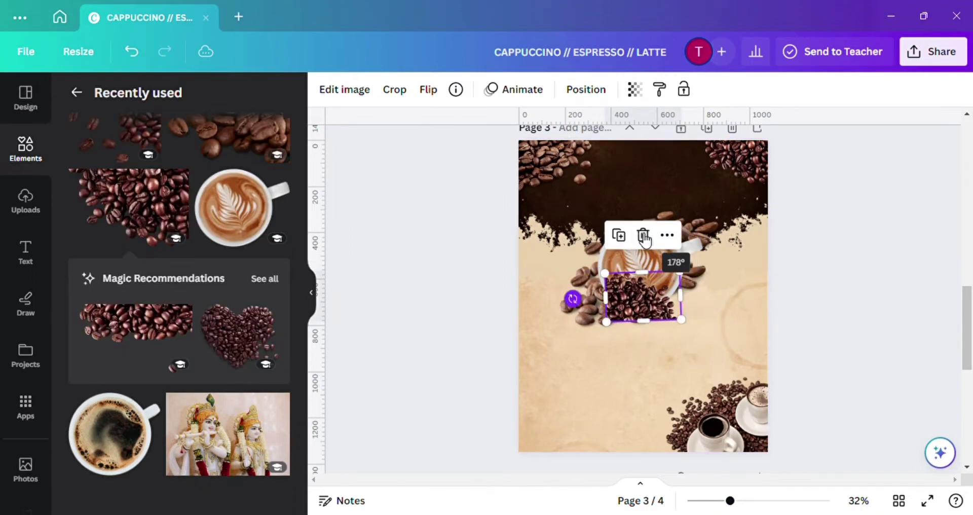
drag(652, 300, 565, 431)
click(486, 449)
Reposition and slightly enlarge the lower-left bean cluster to fill its corner, and align the two-cup image with the lower-right corner.
double_click(571, 439)
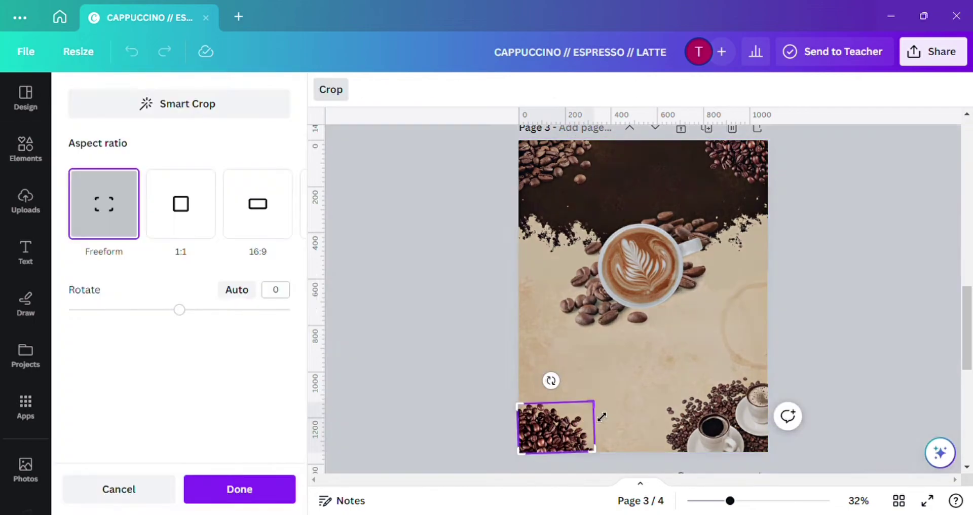
click(477, 409)
drag(595, 413, 559, 441)
click(478, 457)
click(450, 430)
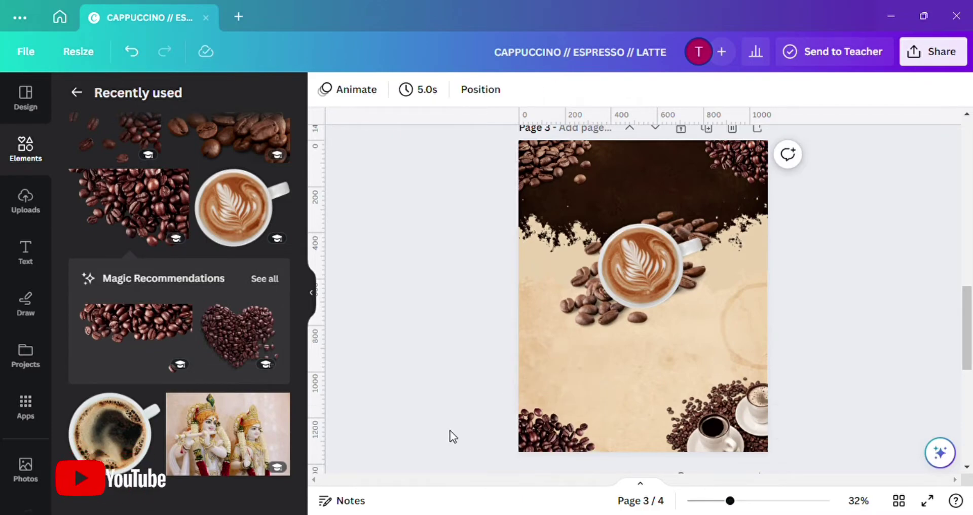
click(551, 454)
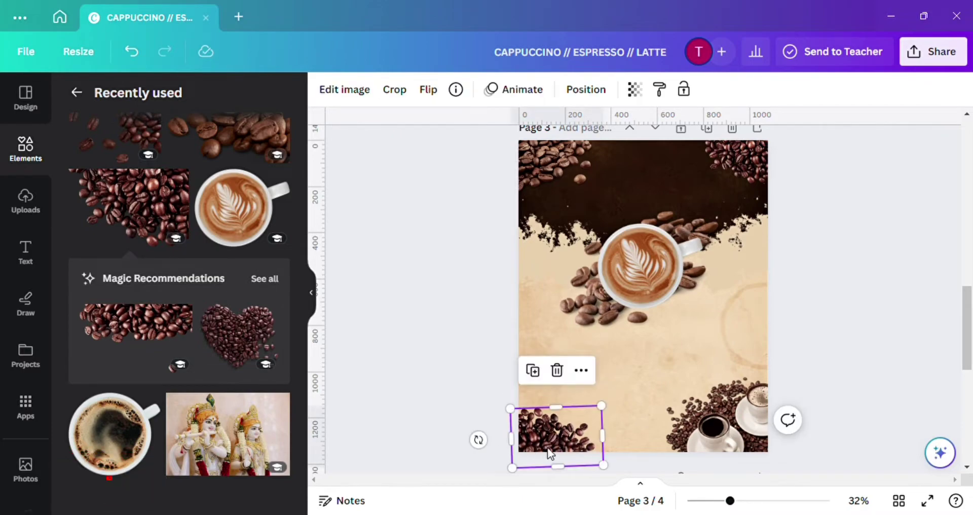
click(465, 439)
click(595, 411)
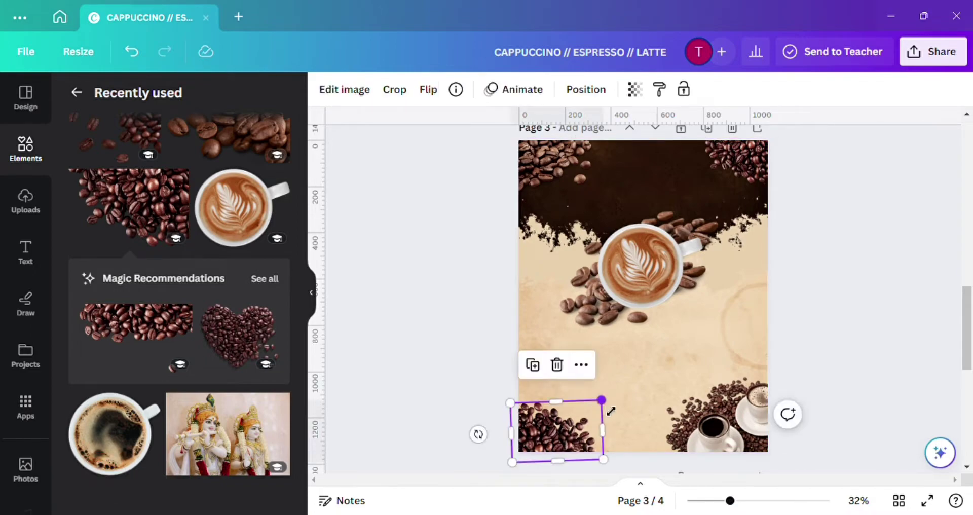
drag(602, 400, 608, 397)
drag(738, 450, 733, 446)
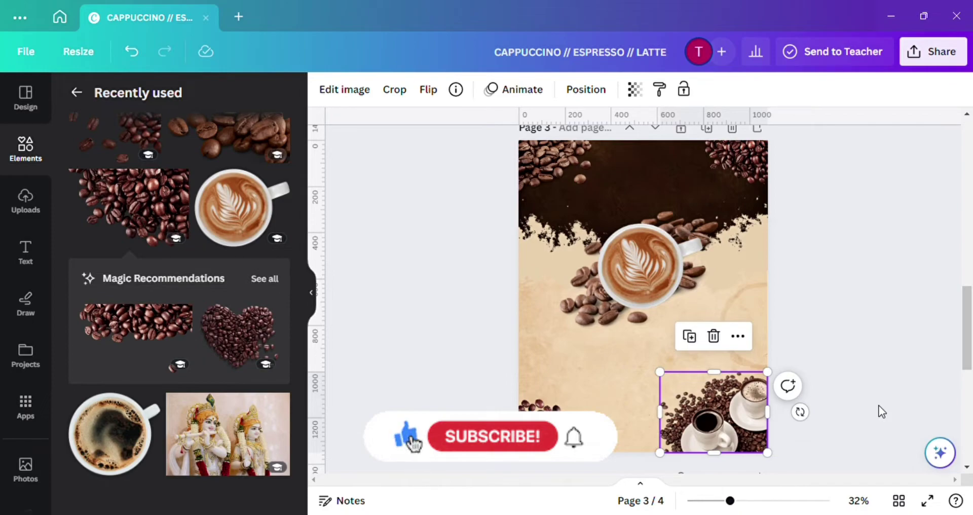
Add the scattered coffee beans image over the latte cup and send it backward behind the cup.
scroll(217, 245, up, 4)
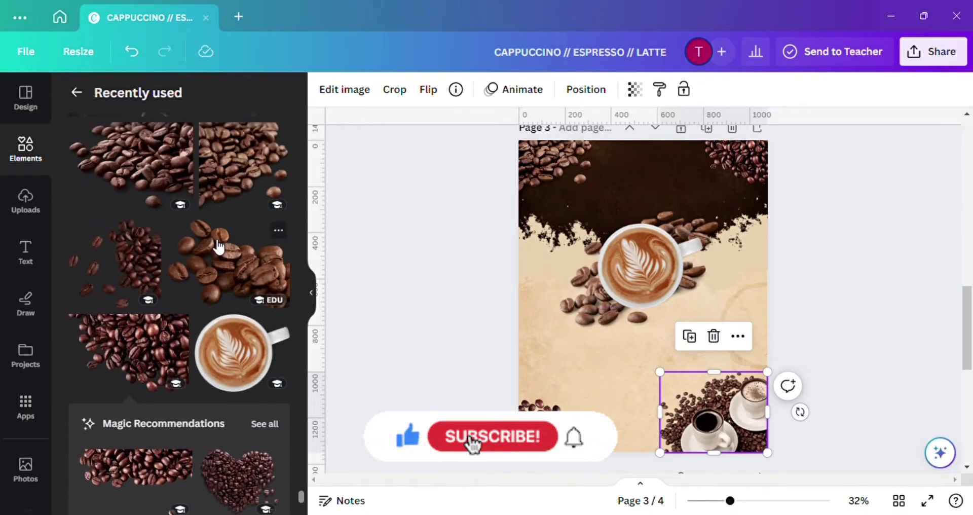
scroll(218, 247, up, 6)
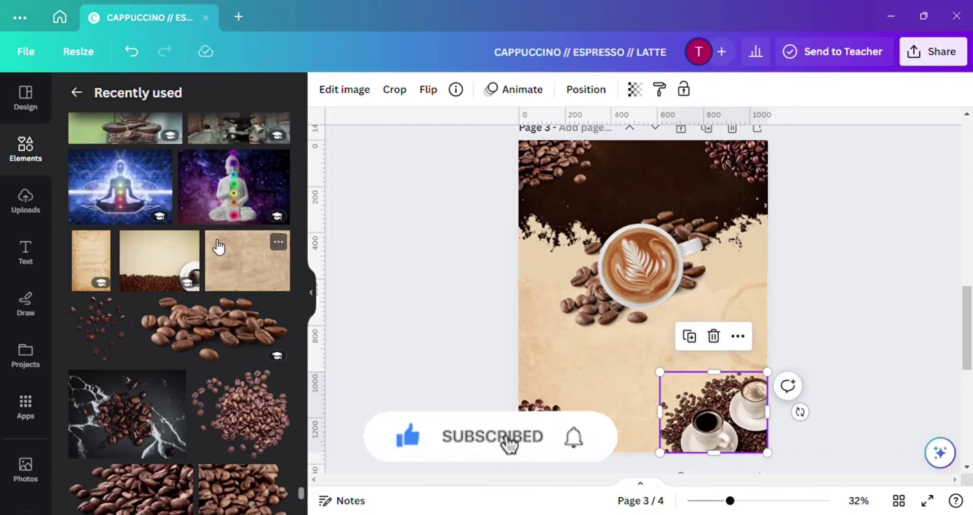
click(100, 328)
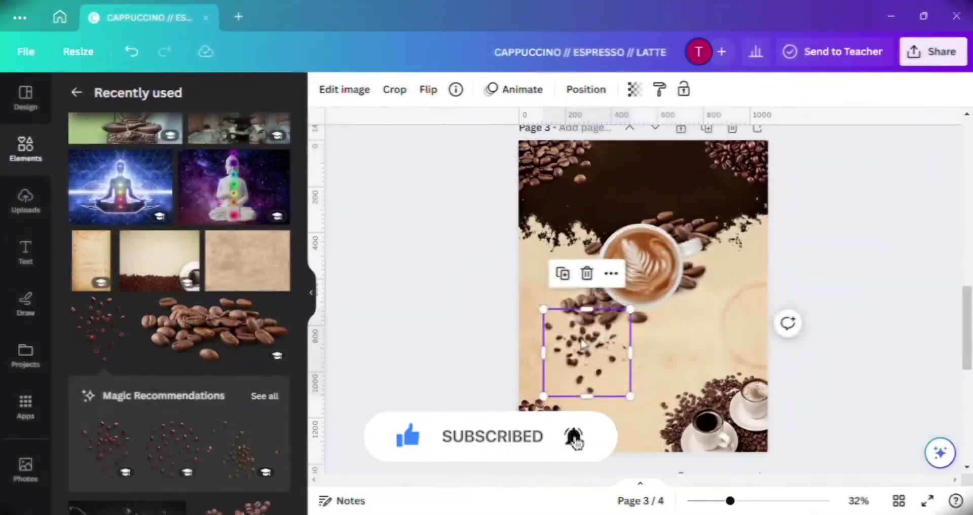
drag(589, 346, 663, 278)
click(603, 90)
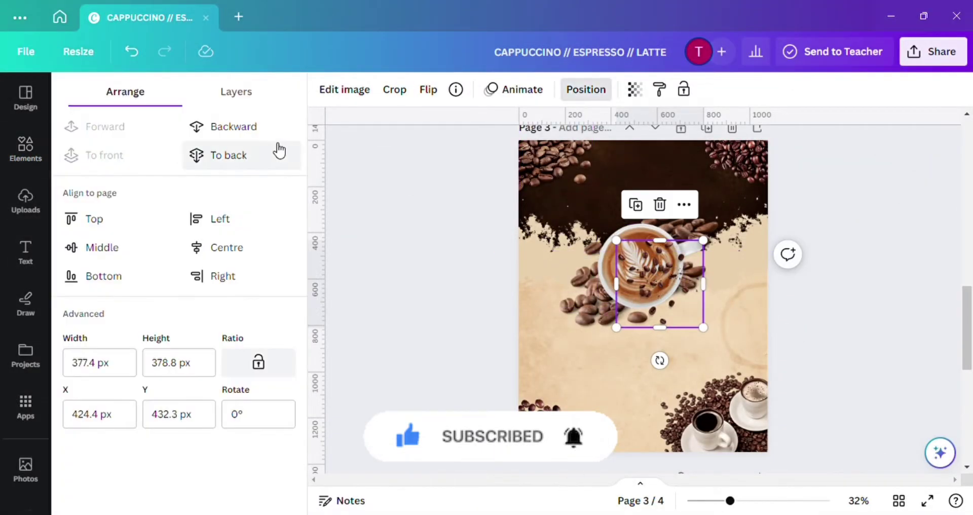
click(264, 133)
click(463, 314)
scroll(217, 255, down, 5)
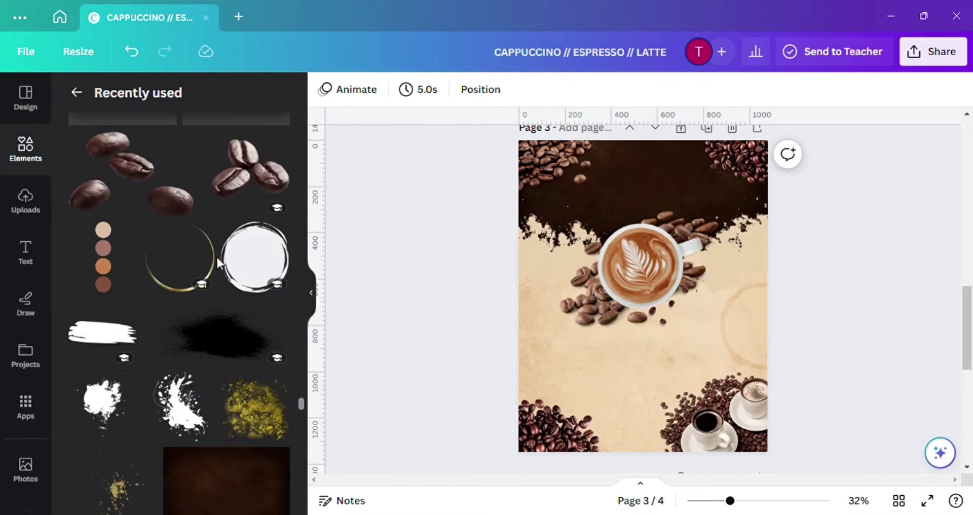
Add the coffee bean leaf sketch over the lower-left bean cluster, tilted about 12°, and send it behind the beans.
scroll(216, 255, down, 4)
scroll(216, 258, up, 10)
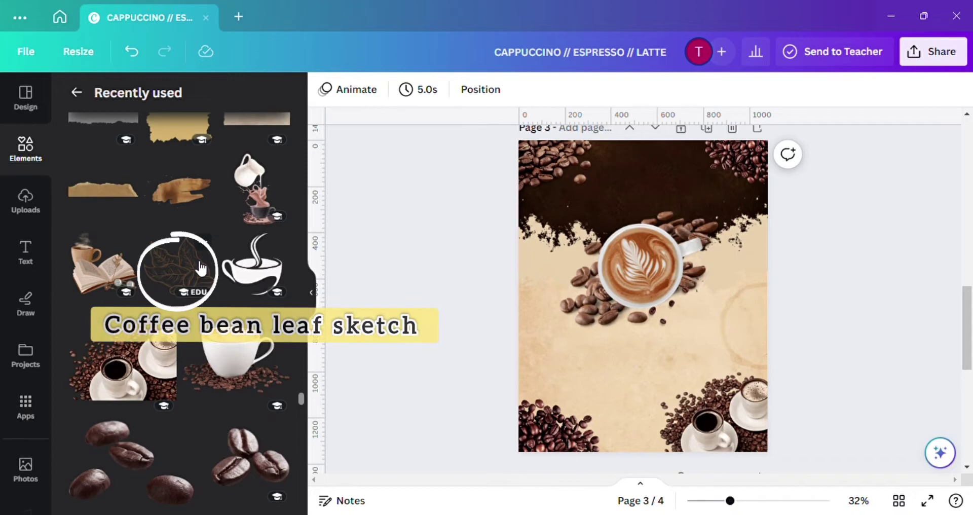
click(178, 264)
mouse_move(648, 279)
mouse_down()
mouse_move(561, 401)
mouse_move(545, 450)
mouse_move(579, 460)
mouse_move(569, 461)
mouse_up()
drag(603, 434, 612, 444)
click(621, 90)
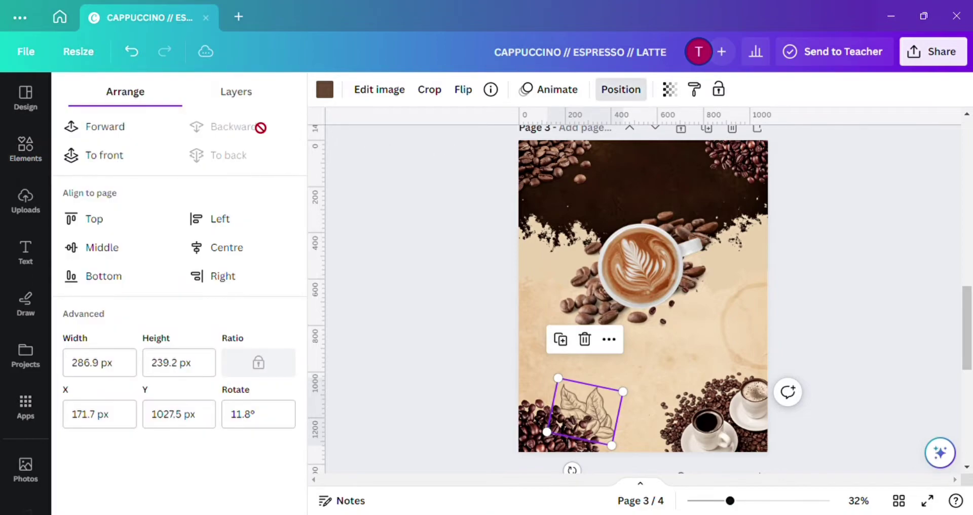
key(Escape)
Tilt the leaf sketch further clockwise and adjust its position so the leaves rise from behind the lower-left bean cluster.
mouse_move(602, 403)
mouse_down()
mouse_move(624, 403)
mouse_move(597, 411)
mouse_up()
mouse_move(572, 468)
mouse_down()
mouse_move(567, 477)
mouse_move(548, 470)
mouse_up()
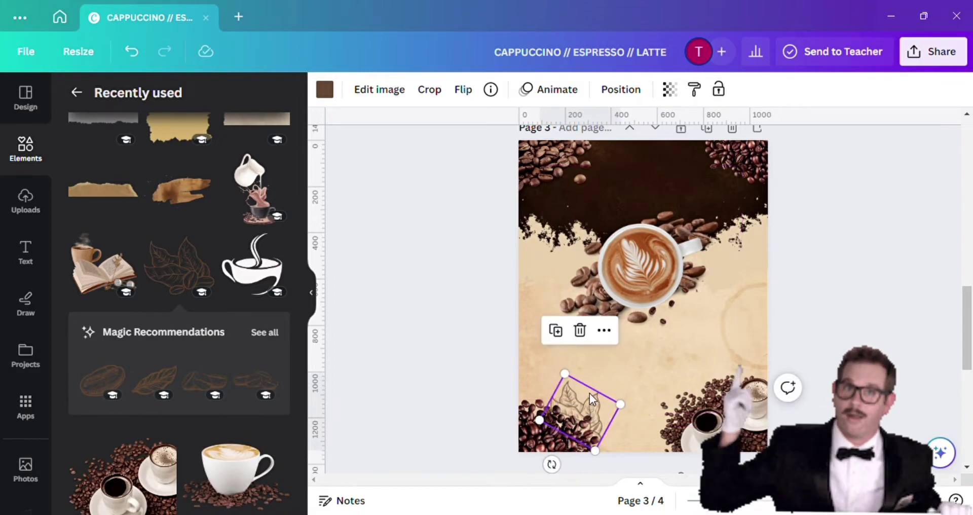
drag(589, 388, 590, 388)
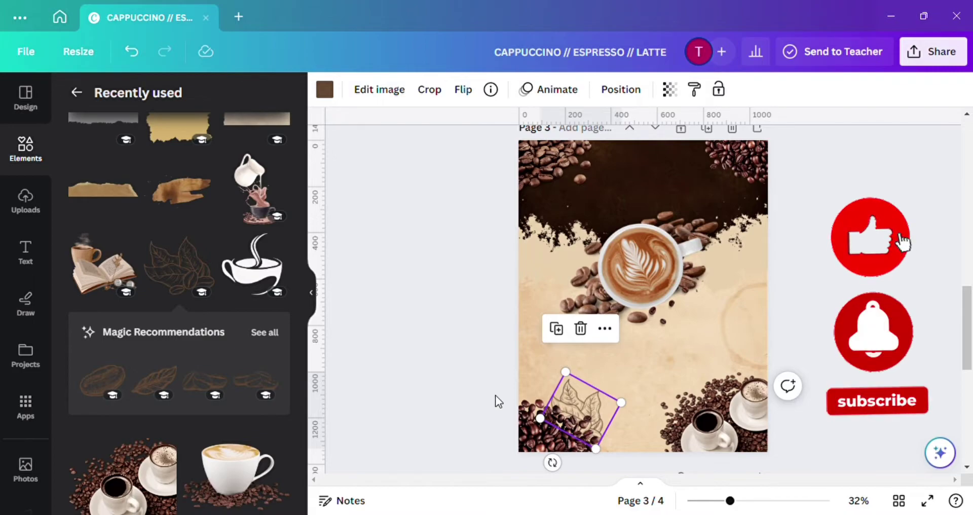
Add the brush-stroked solid circle as a price tag overlapping the lower-right side of the latte cup.
scroll(243, 332, up, 3)
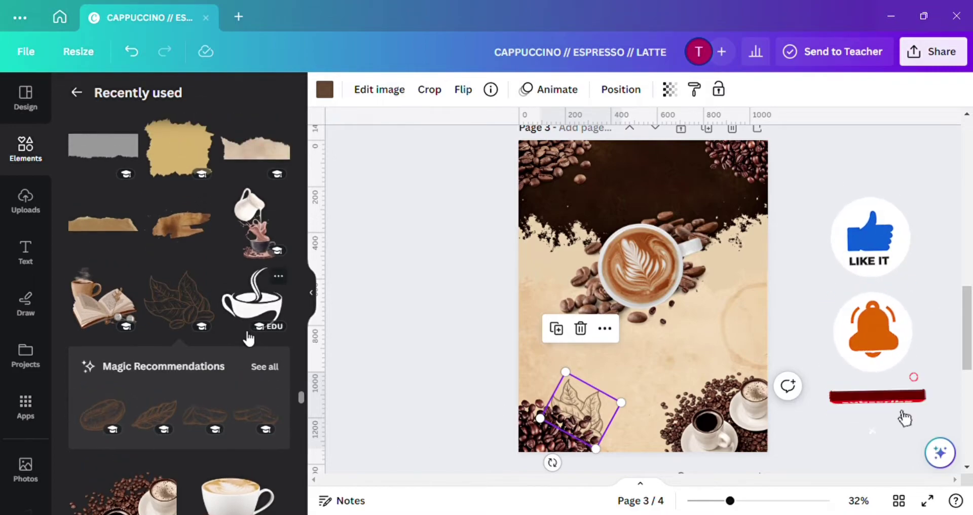
scroll(248, 338, down, 4)
scroll(248, 339, down, 1)
scroll(193, 272, down, 4)
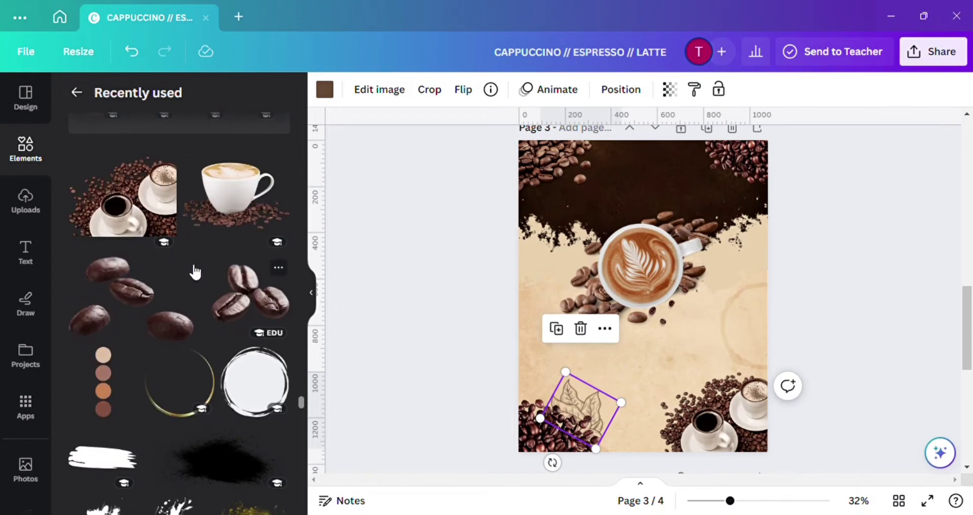
scroll(194, 271, down, 2)
click(262, 307)
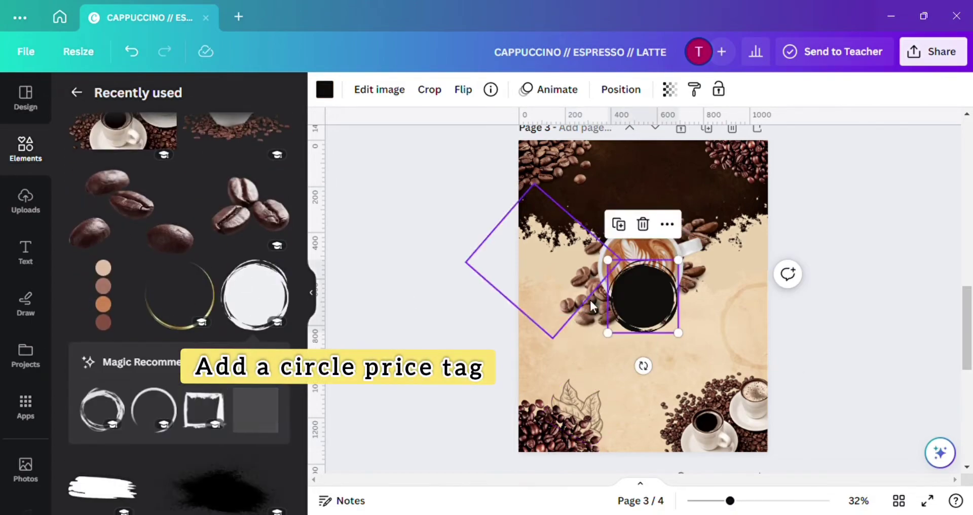
drag(638, 287, 665, 281)
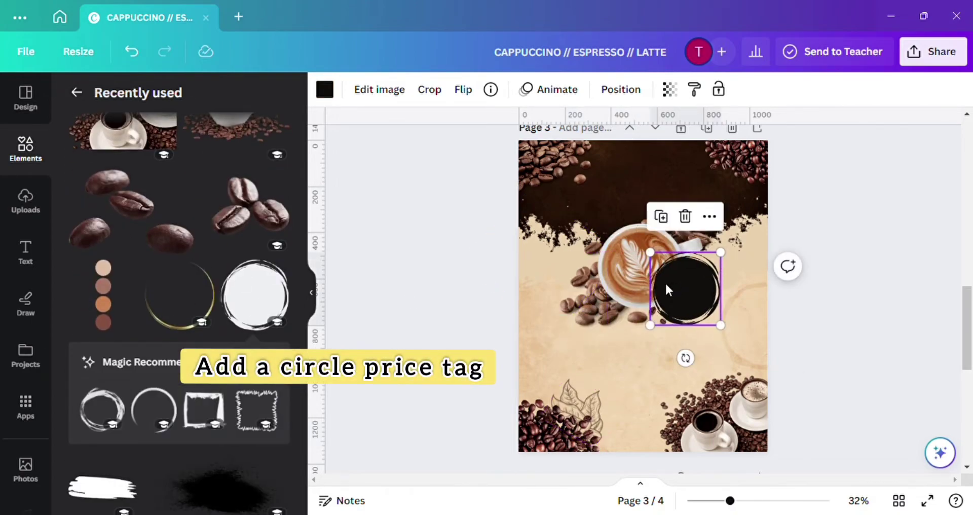
Recolour the price tag circle brown from the document colours and nudge it slightly upward.
click(326, 90)
click(274, 176)
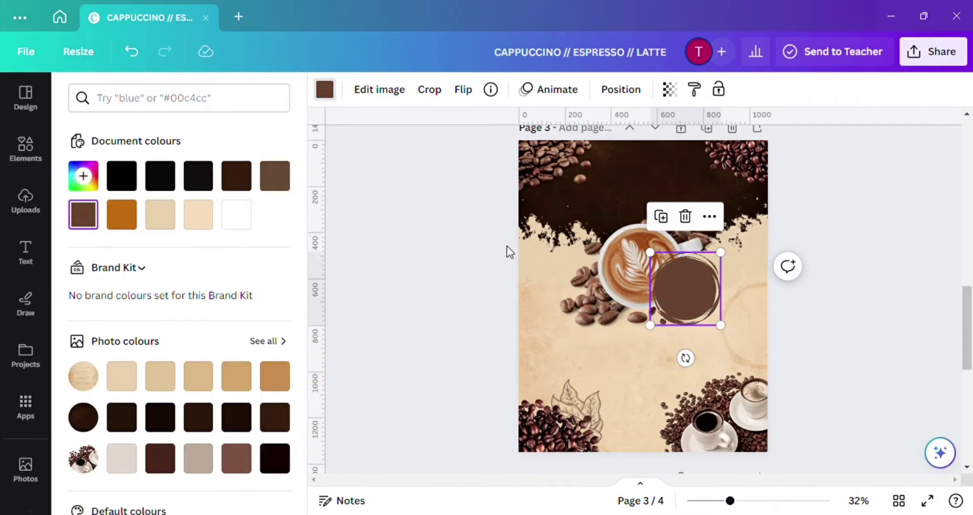
drag(690, 289, 690, 284)
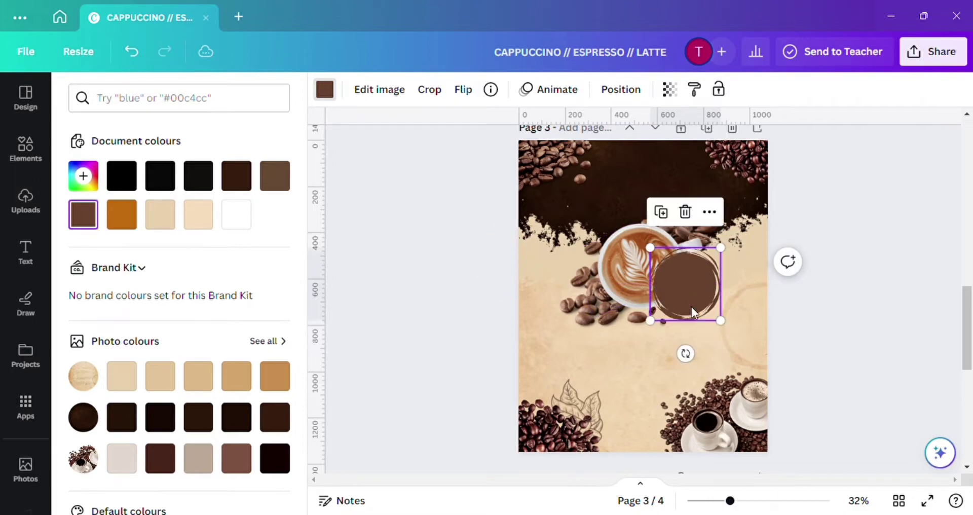
click(752, 260)
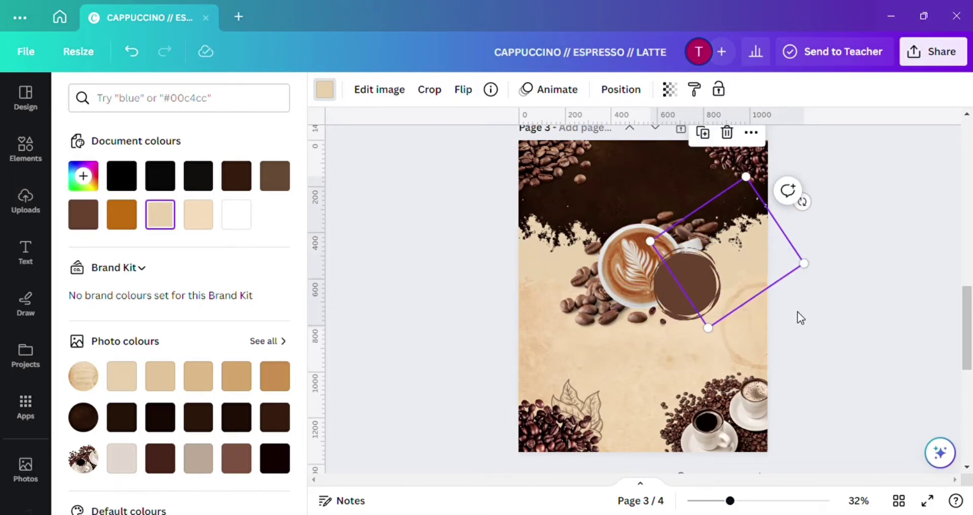
key(Escape)
Add the hand-lettered "Coffee" graphic as the heading in the dark area above the latte cup.
scroll(155, 257, up, 7)
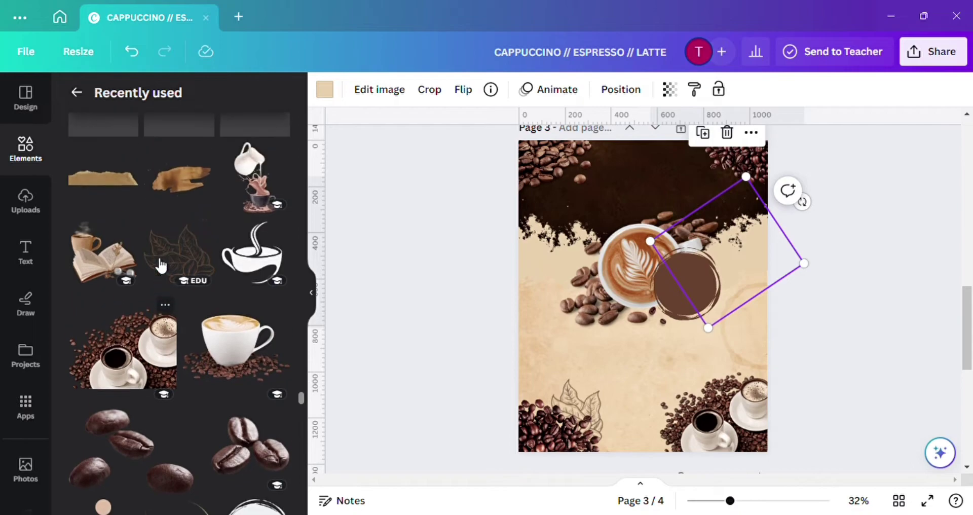
scroll(160, 265, up, 5)
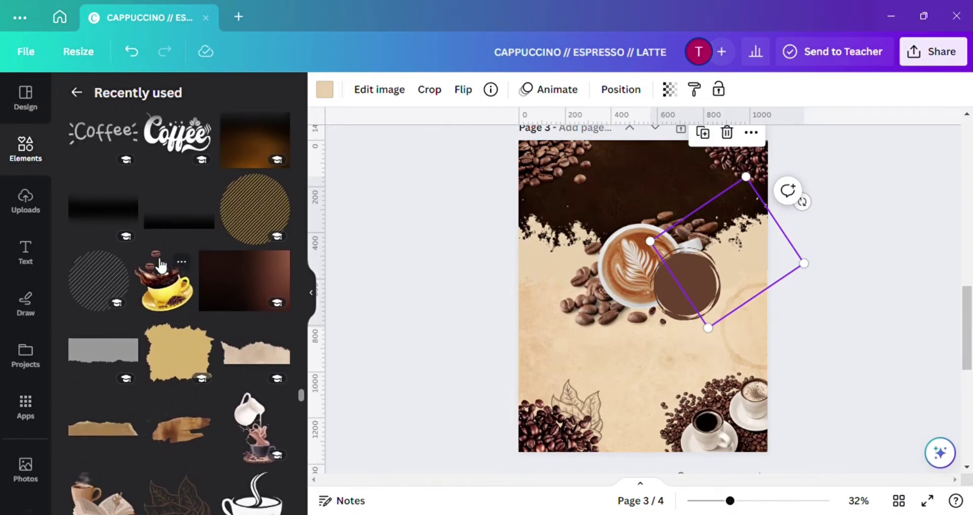
scroll(160, 265, up, 2)
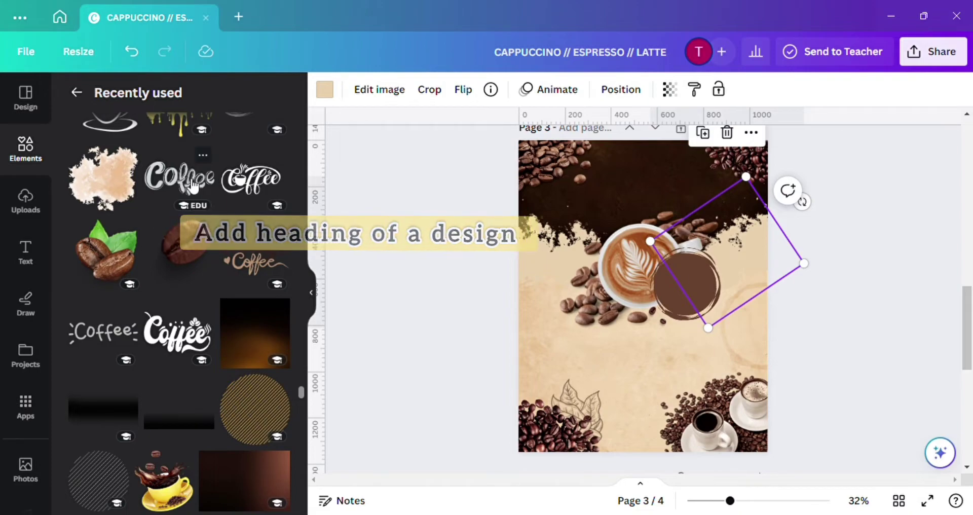
click(580, 281)
drag(646, 297, 654, 203)
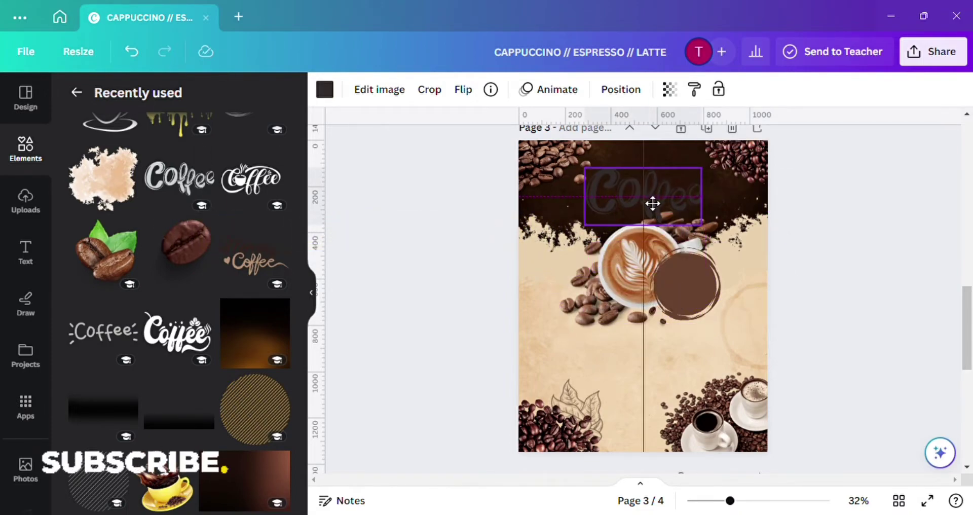
drag(652, 204, 659, 189)
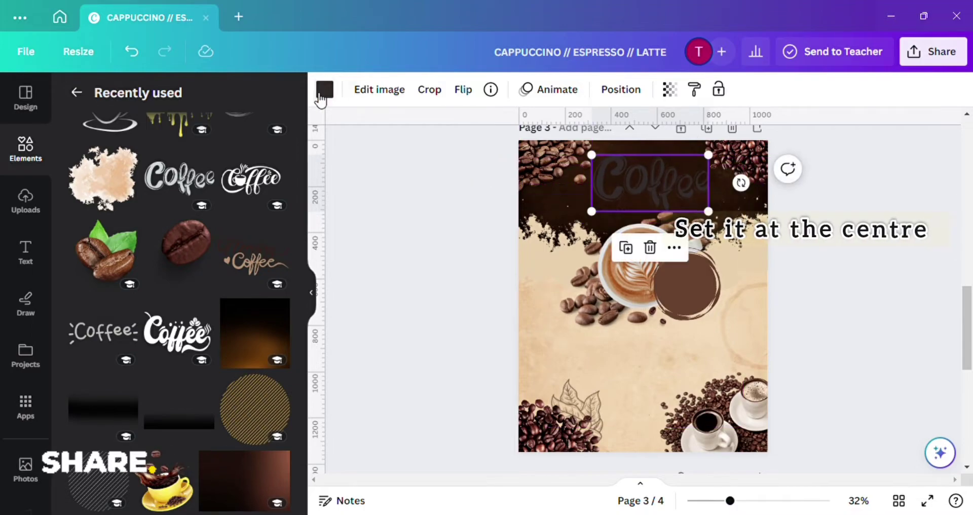
Recolour the "Coffee" heading to the light beige document colour #f9debb.
click(323, 94)
click(198, 214)
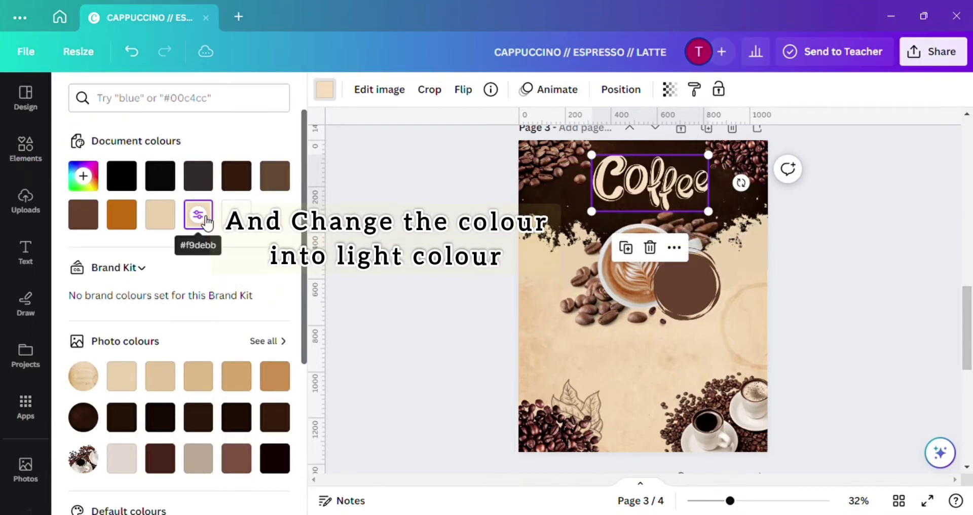
click(200, 223)
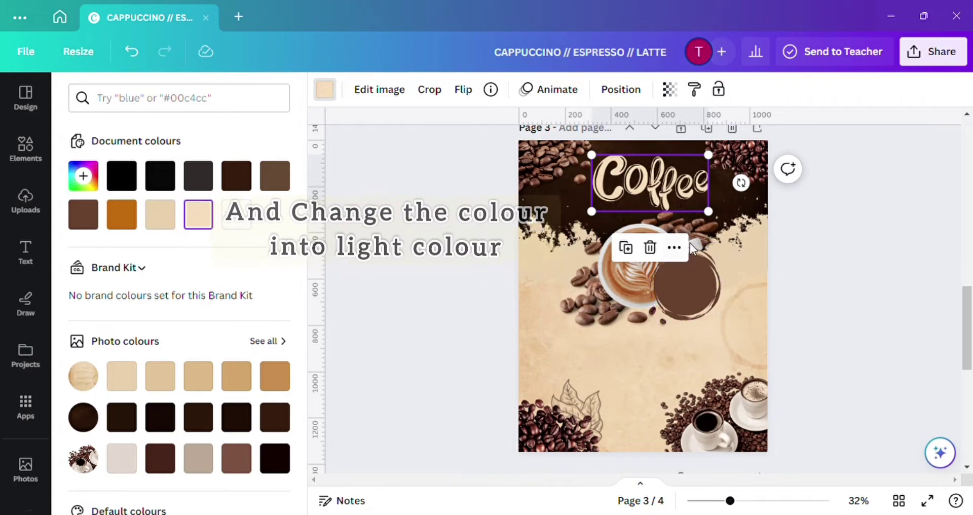
Resize the "Coffee" heading to about 464 px wide and tilt it about -3.7°.
drag(707, 211, 690, 202)
drag(655, 169, 656, 171)
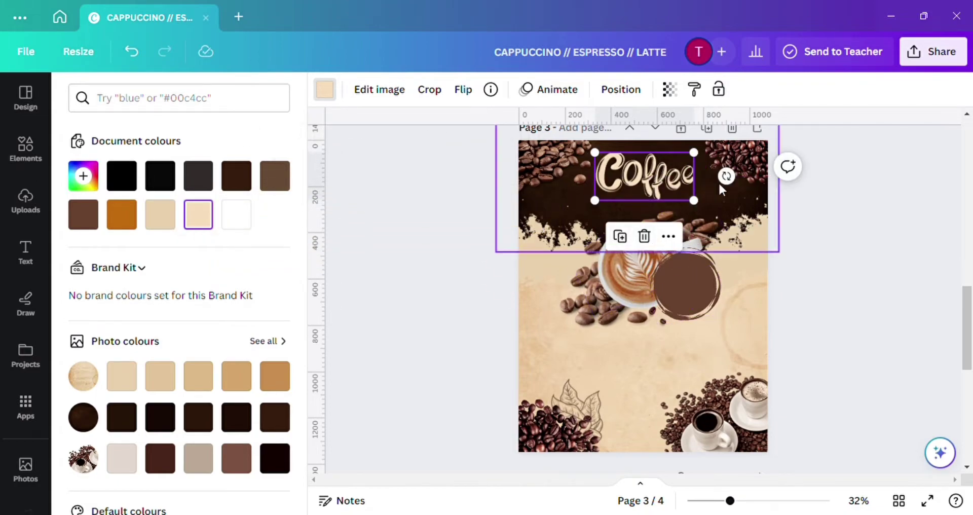
drag(730, 181, 684, 184)
scroll(684, 184, up, 3)
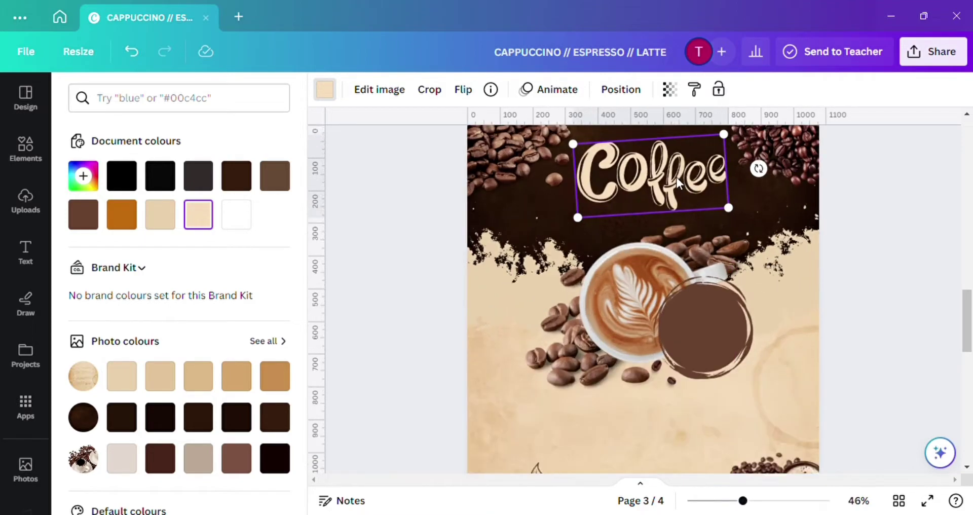
mouse_move(720, 214)
mouse_down()
mouse_move(717, 200)
mouse_move(704, 221)
mouse_up()
scroll(717, 201, up, 1)
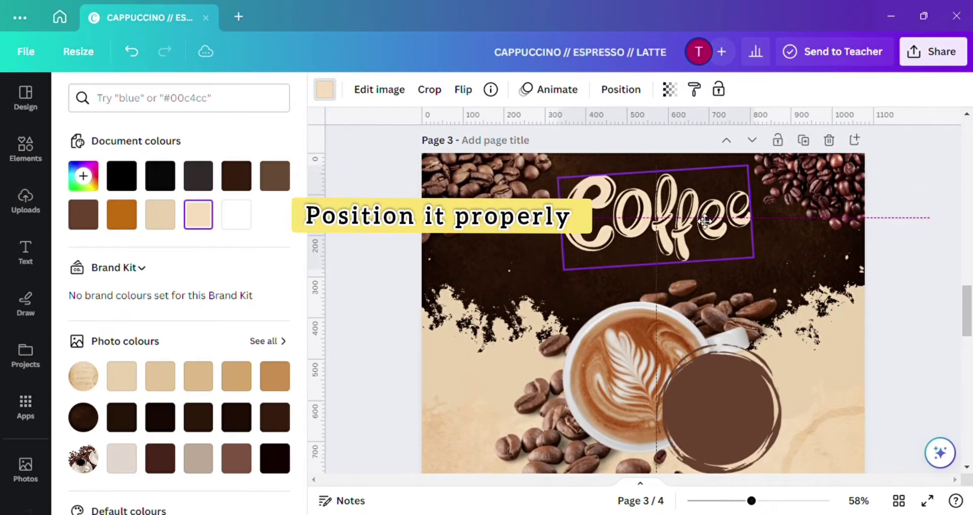
Centre the "Coffee" heading horizontally on the page.
click(621, 89)
click(227, 246)
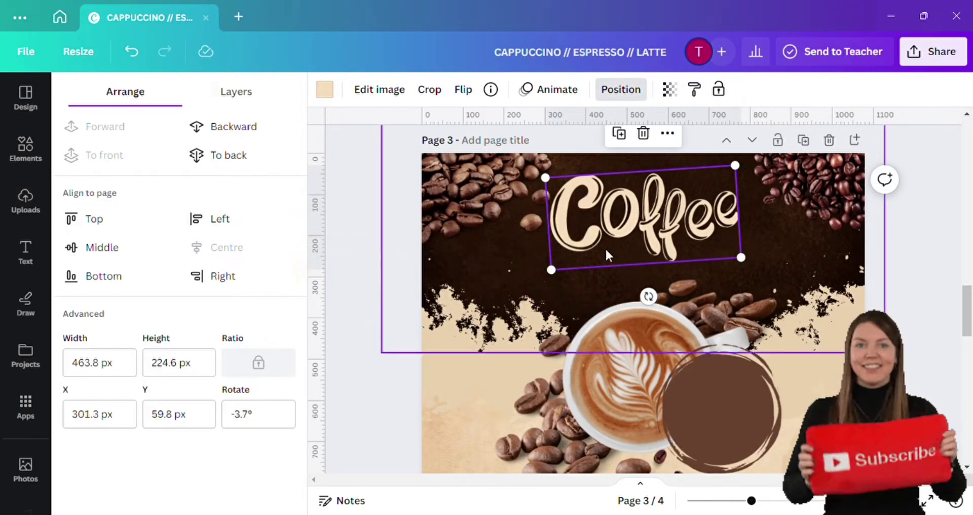
click(786, 254)
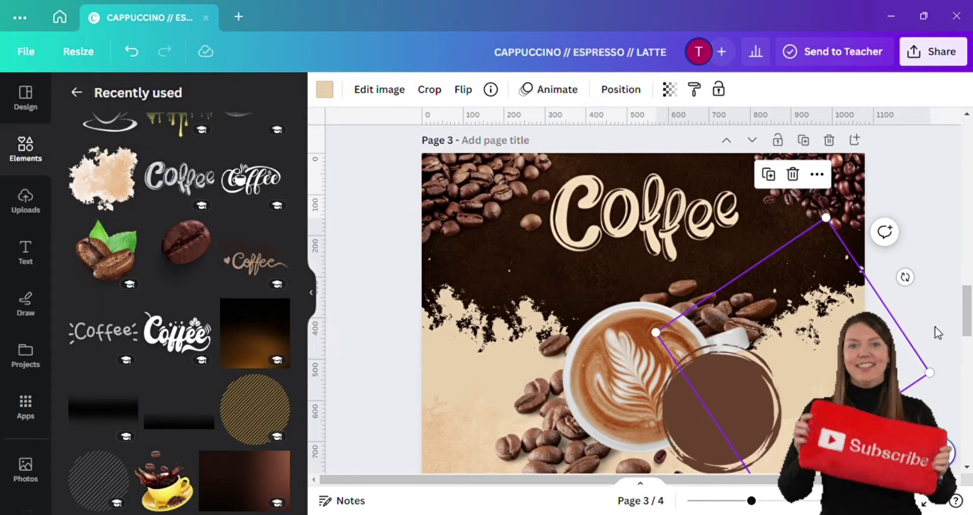
click(935, 326)
Add the roasted coffee beans with green leaves and place them against the last letter of the "Coffee" heading.
click(123, 240)
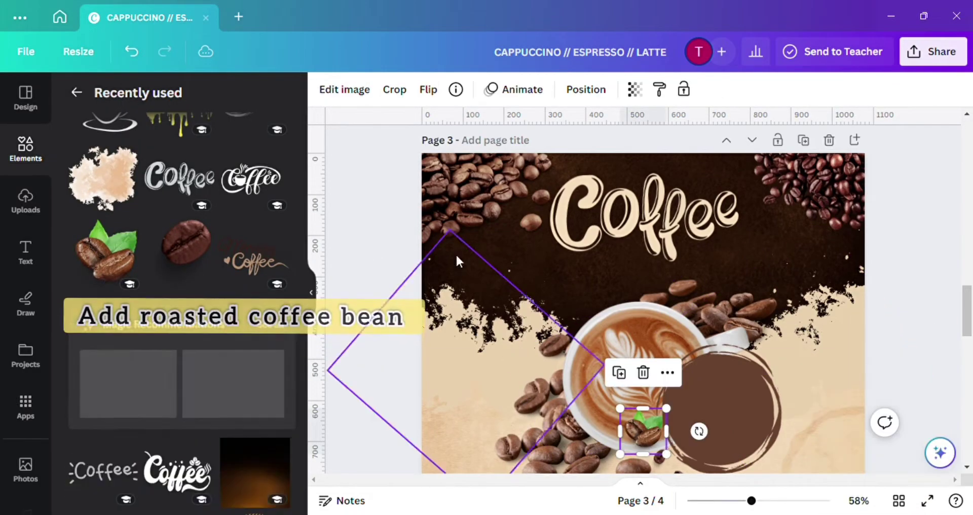
drag(643, 415, 752, 244)
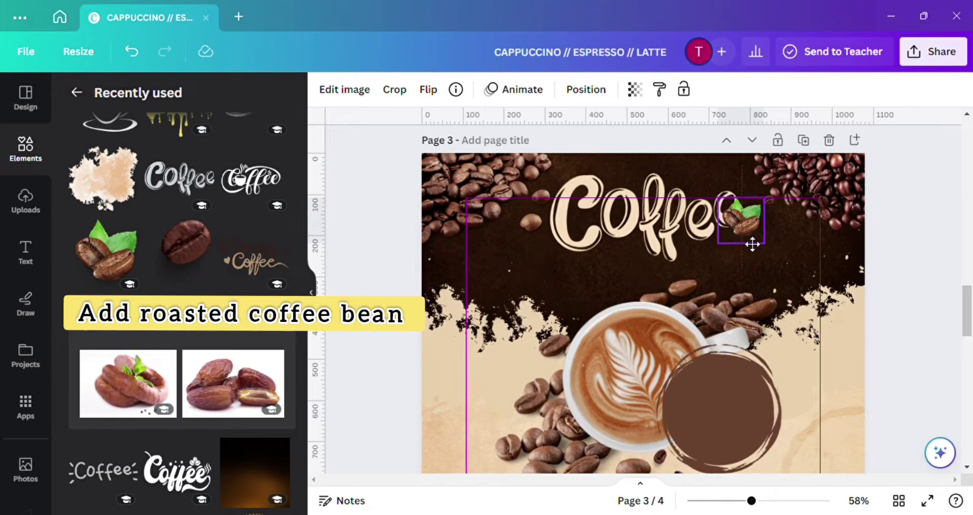
click(822, 264)
Shrink the latte cup slightly and tilt the brown price tag circle counterclockwise beside it.
click(642, 419)
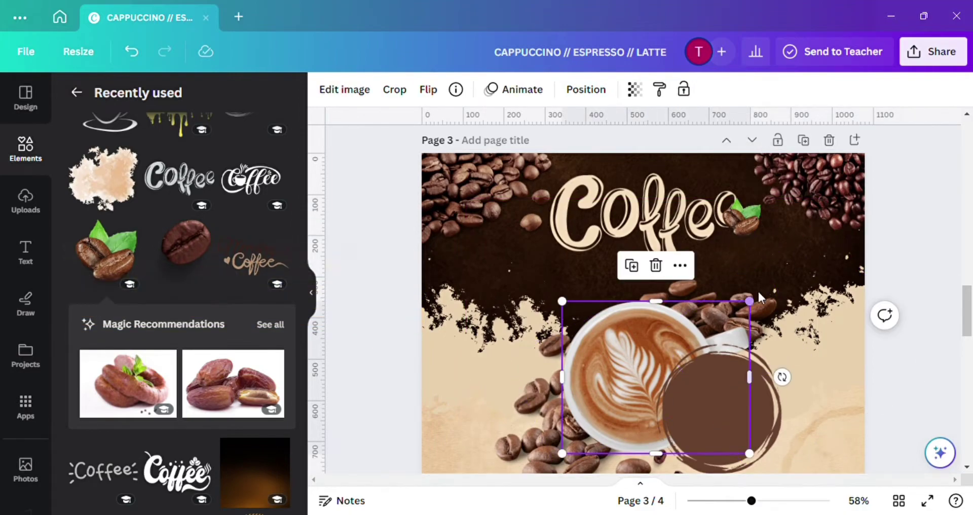
mouse_move(749, 301)
mouse_down()
mouse_move(791, 335)
mouse_move(756, 310)
mouse_up()
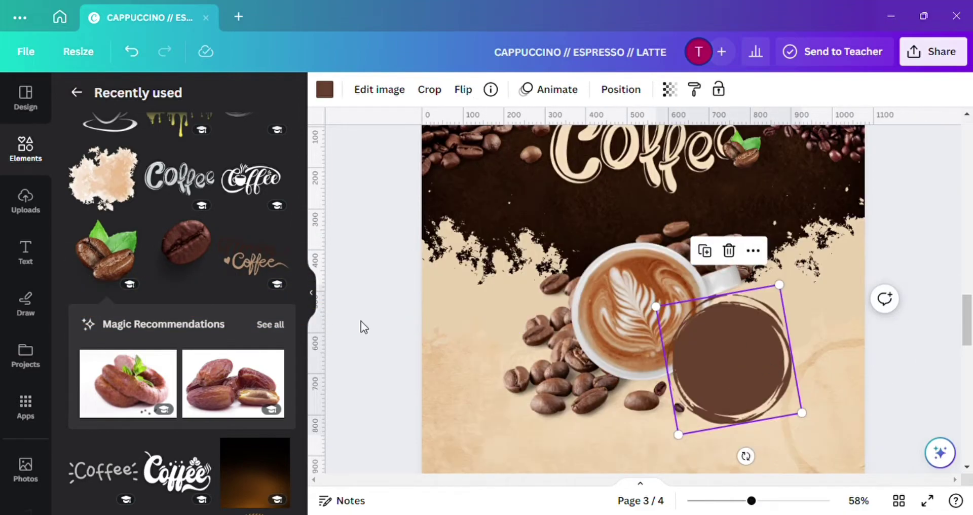
Add a single roasted coffee bean at the page's right edge, level with the latte cup, and adjust its size.
click(196, 262)
drag(656, 413, 873, 366)
mouse_move(836, 321)
mouse_down()
mouse_move(837, 346)
mouse_move(850, 311)
mouse_up()
drag(826, 340, 831, 337)
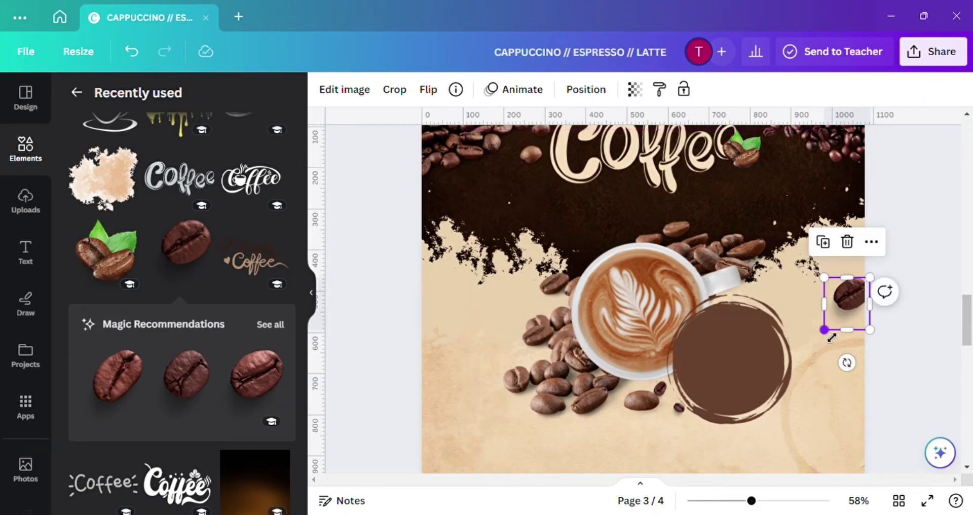
Shift the brown price tag circle slightly up and away from the latte cup, and enlarge the right-edge bean.
click(894, 403)
drag(757, 388, 771, 377)
click(852, 299)
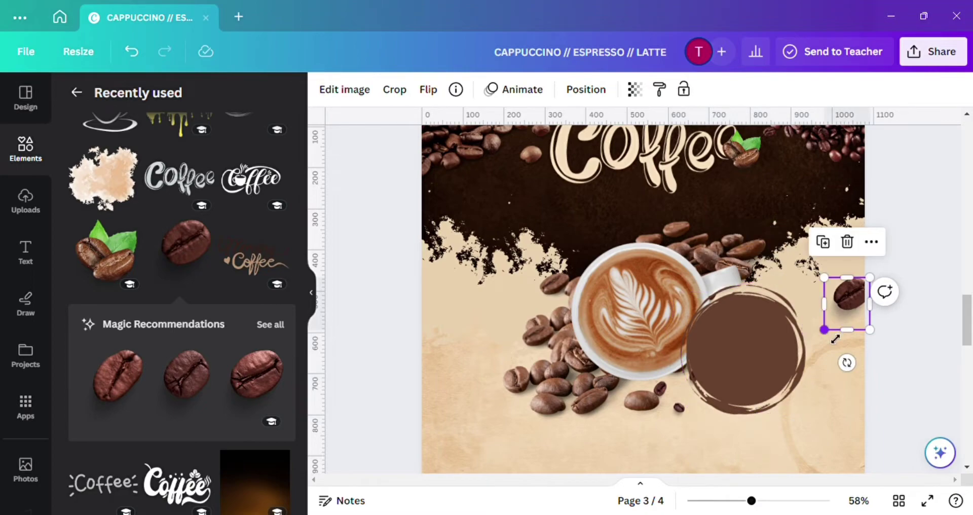
drag(826, 331, 831, 350)
click(905, 251)
Duplicate the single bean, place the copy to the left of the latte cup, and shrink it.
click(843, 296)
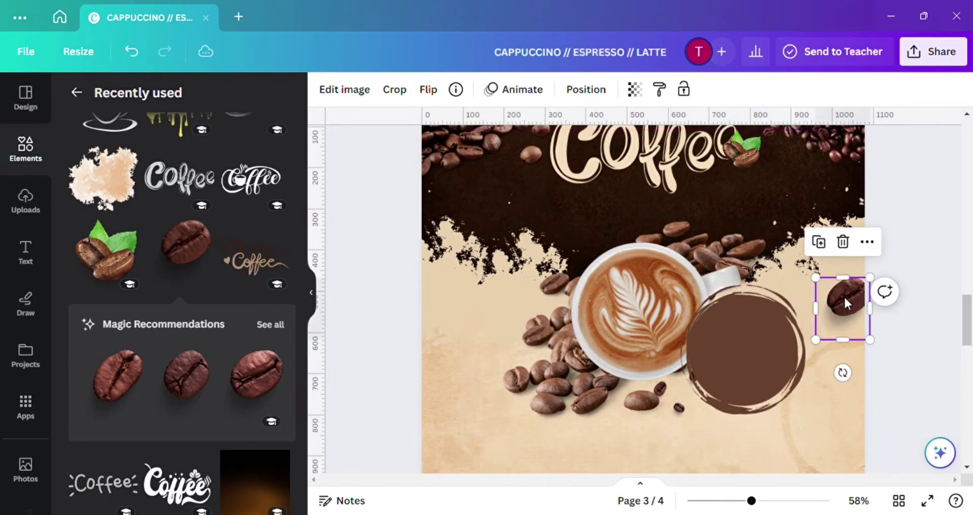
click(821, 244)
drag(844, 304, 486, 313)
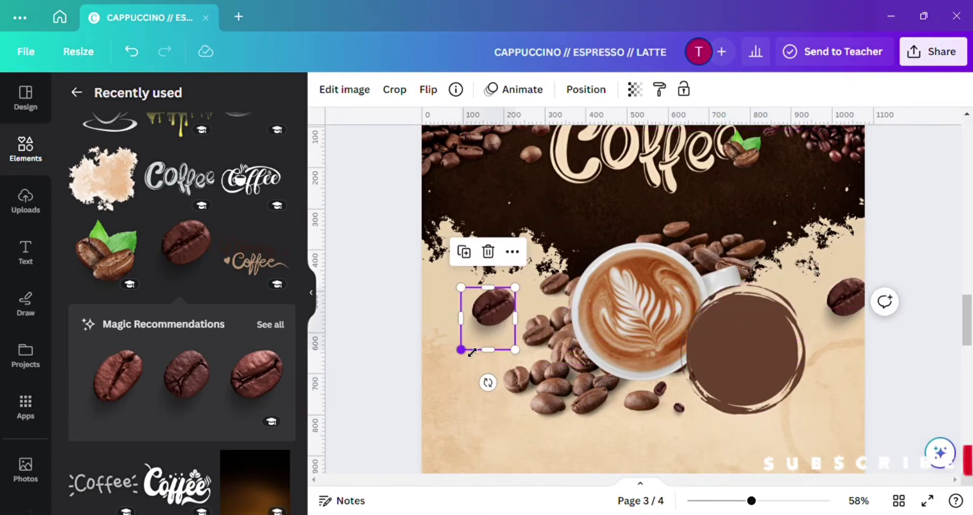
drag(458, 348, 504, 303)
drag(504, 304, 491, 327)
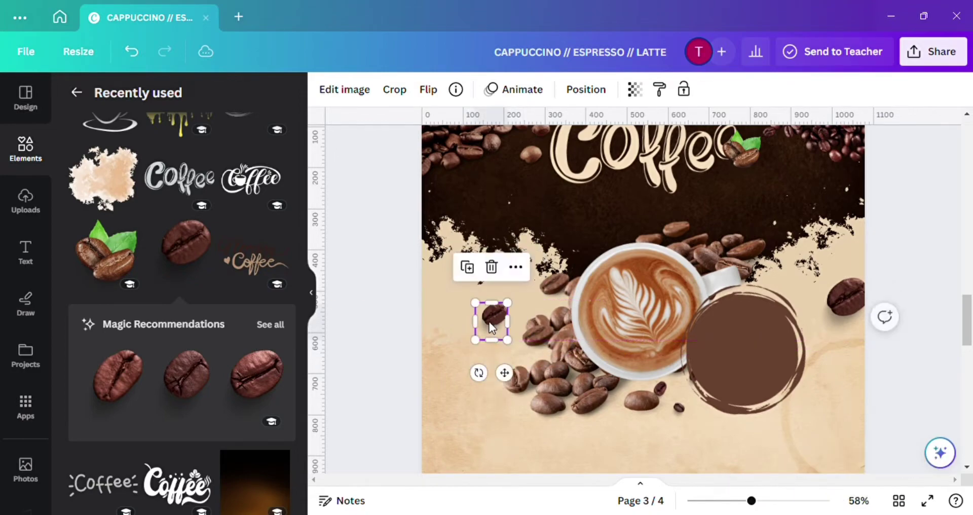
click(439, 383)
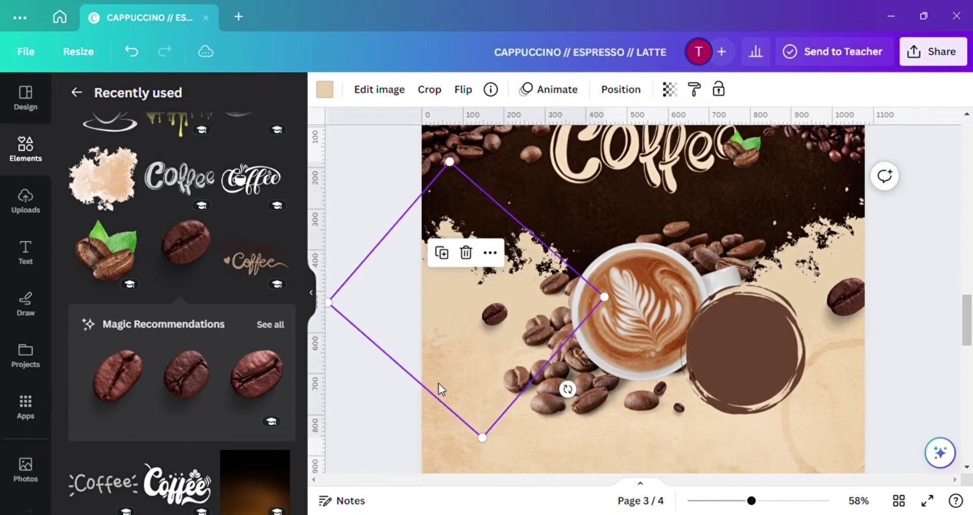
Move the scattered beans beneath the latte cup slightly down and to the left.
scroll(498, 445, down, 2)
drag(572, 299, 569, 318)
click(420, 344)
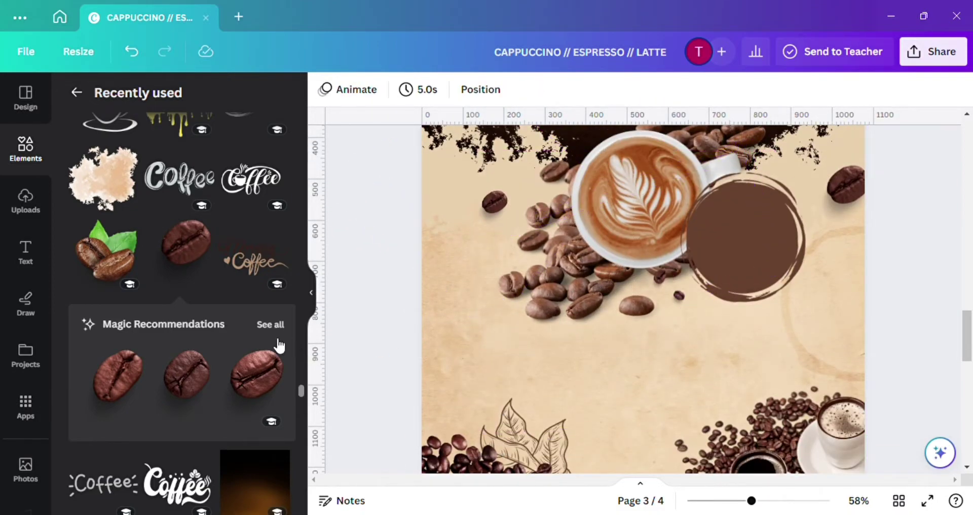
Add another single roasted bean between the leaf sketch and the coffee cups, and blur it to about 34.
click(193, 256)
drag(638, 248, 593, 393)
click(363, 99)
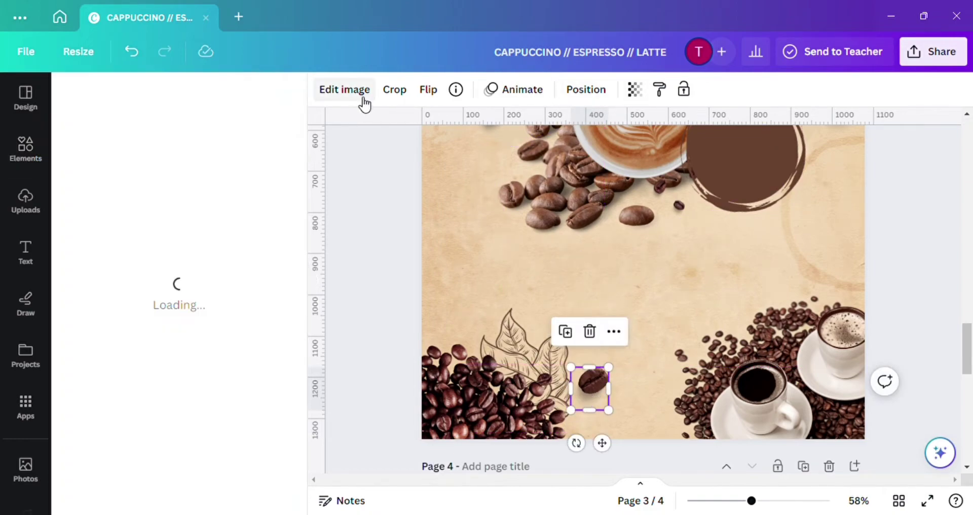
scroll(202, 436, down, 7)
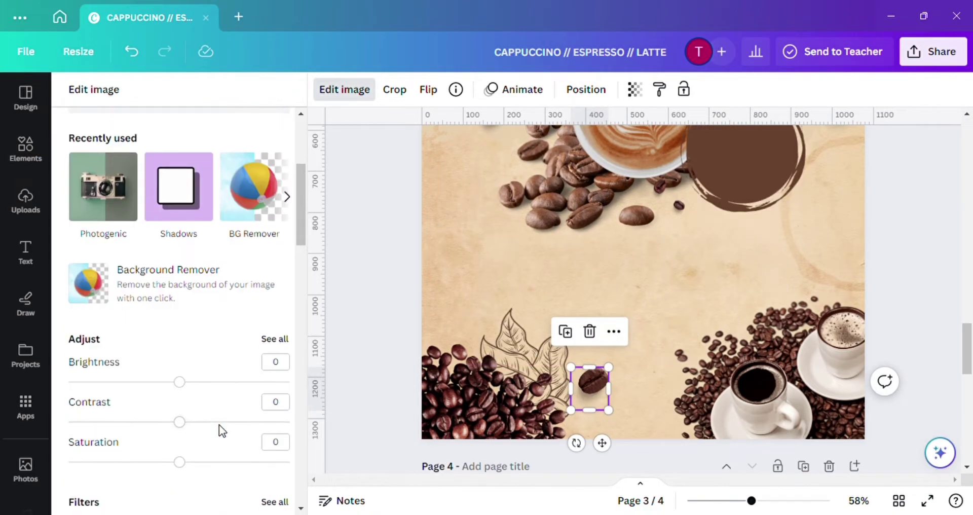
click(274, 254)
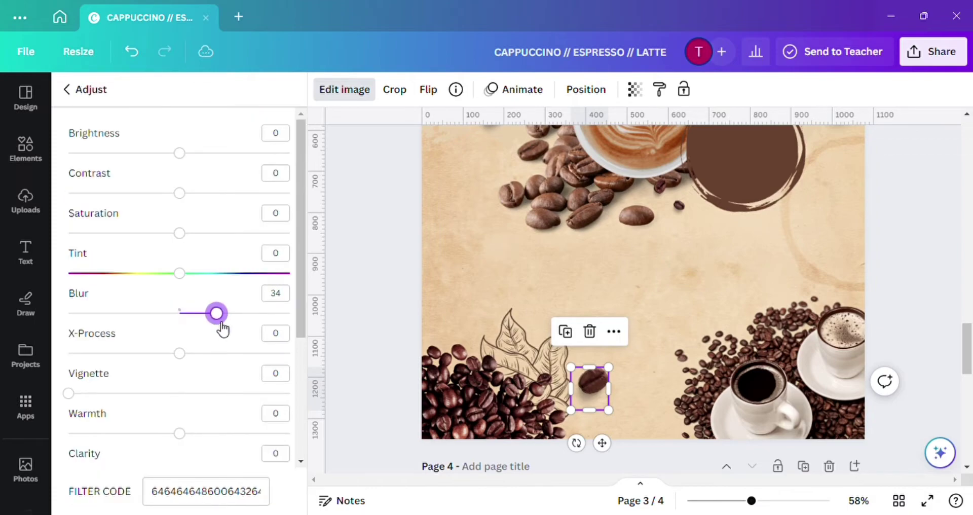
key(Escape)
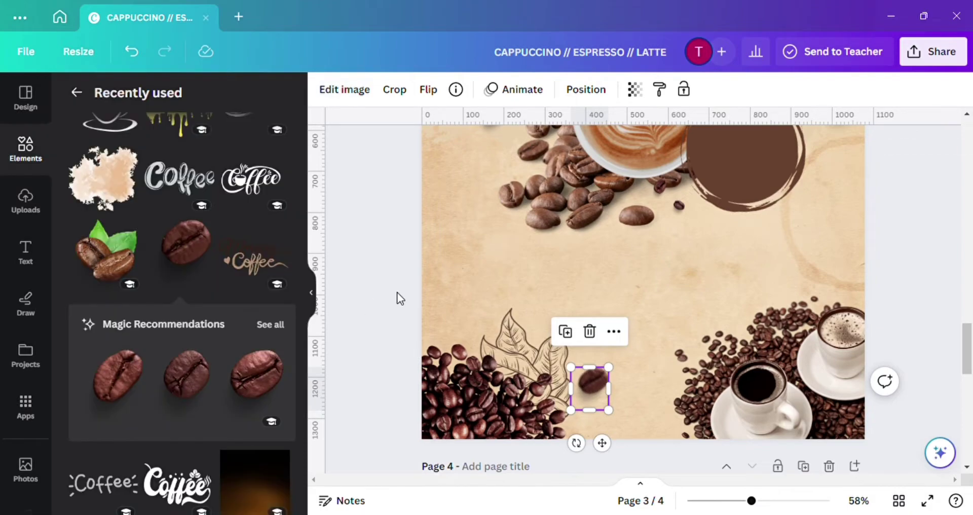
Add the graphic of a coffee cup with an open book above the blurred bean, enlarge it slightly, and nudge it down.
scroll(181, 374, down, 1)
scroll(181, 374, down, 5)
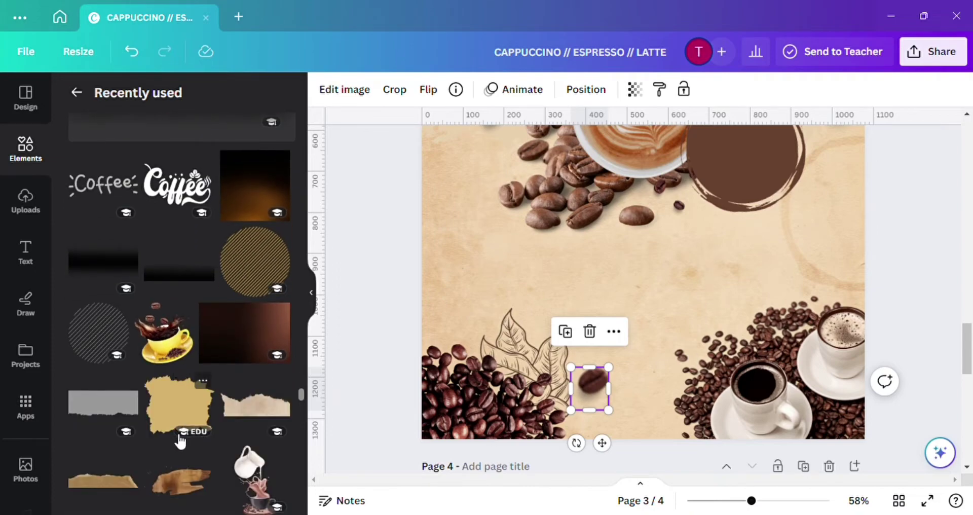
scroll(173, 385, down, 2)
drag(140, 433, 664, 289)
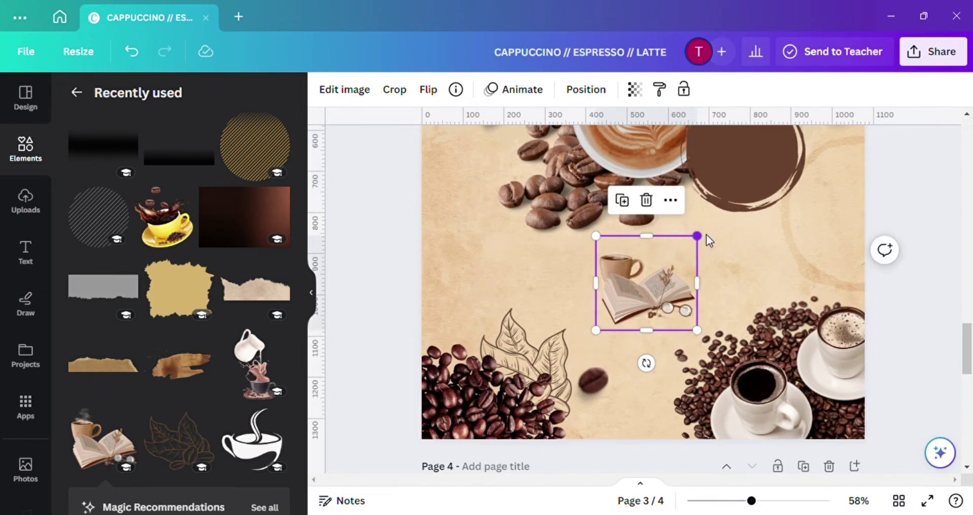
drag(697, 235, 706, 228)
drag(677, 292, 677, 300)
Move the picture of two coffee cups on beans slightly towards the page's right edge.
click(631, 389)
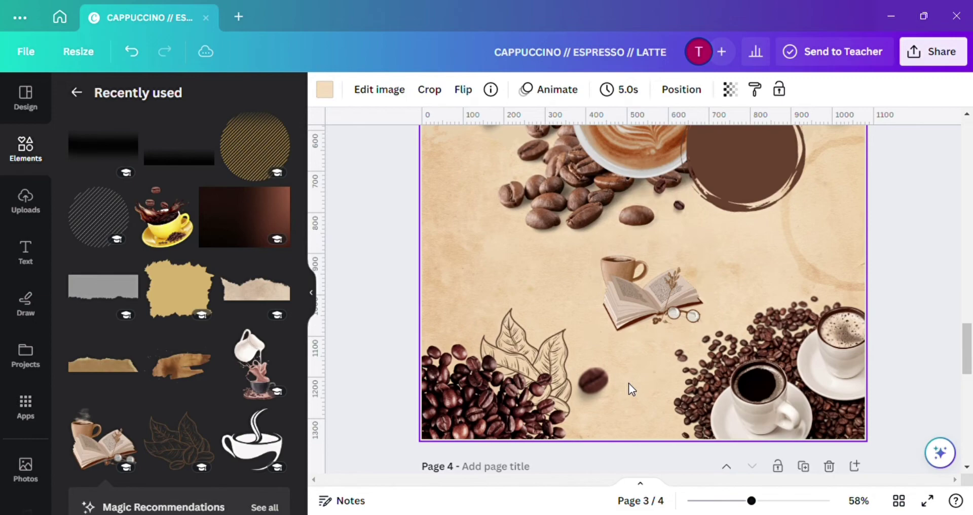
drag(757, 381, 768, 383)
click(926, 349)
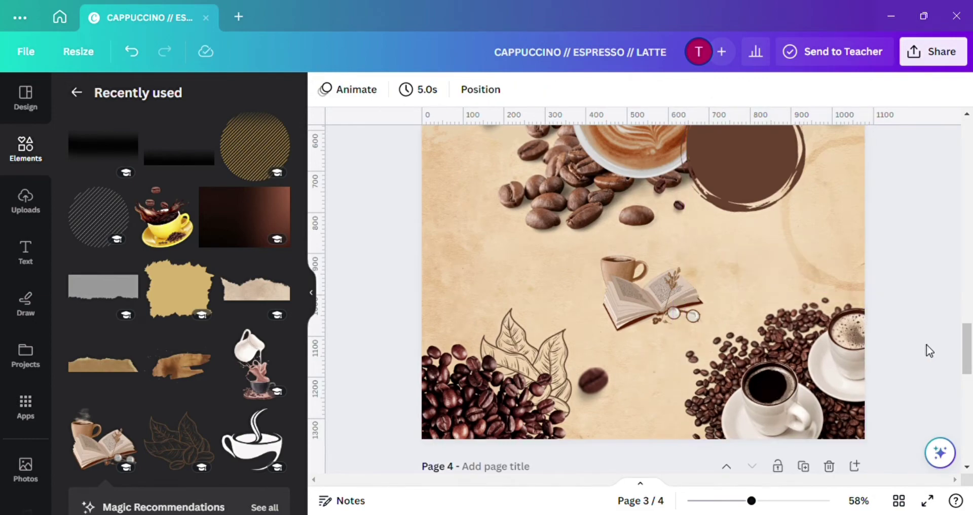
Add a white subheading "CAPPUCCINO // ESPRESO // LATTE" beneath the Coffee heading, with spaces around the slashes.
scroll(558, 302, up, 5)
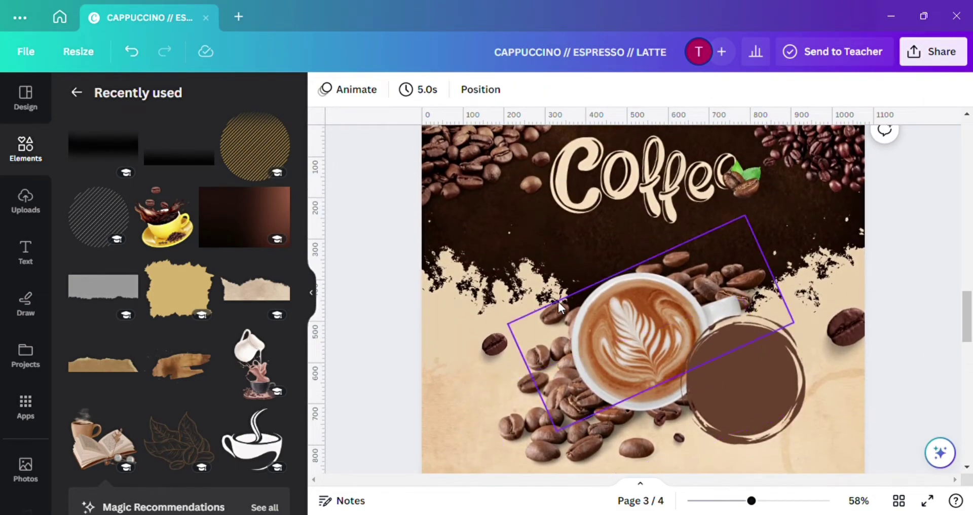
click(26, 253)
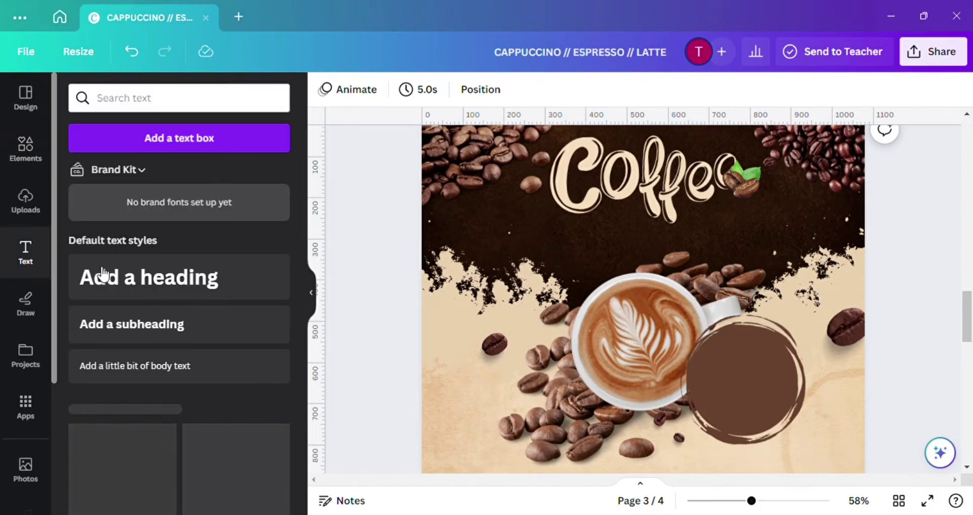
click(187, 327)
text(CA)
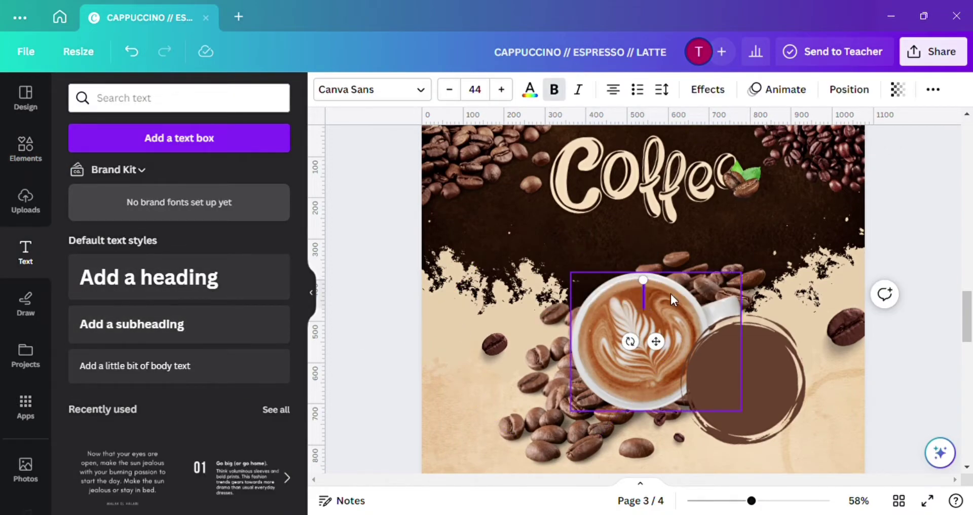
text(PPU)
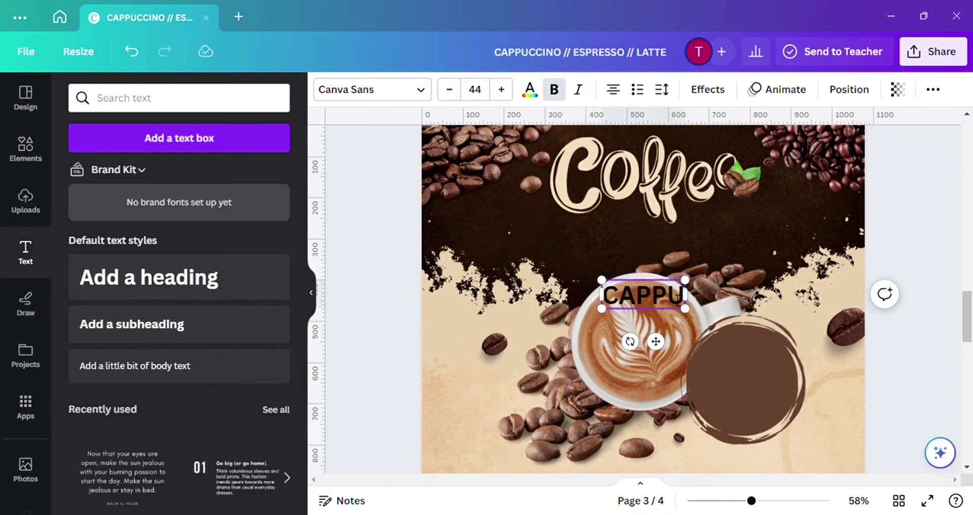
text(CCINO // ESPRESO//LATTE)
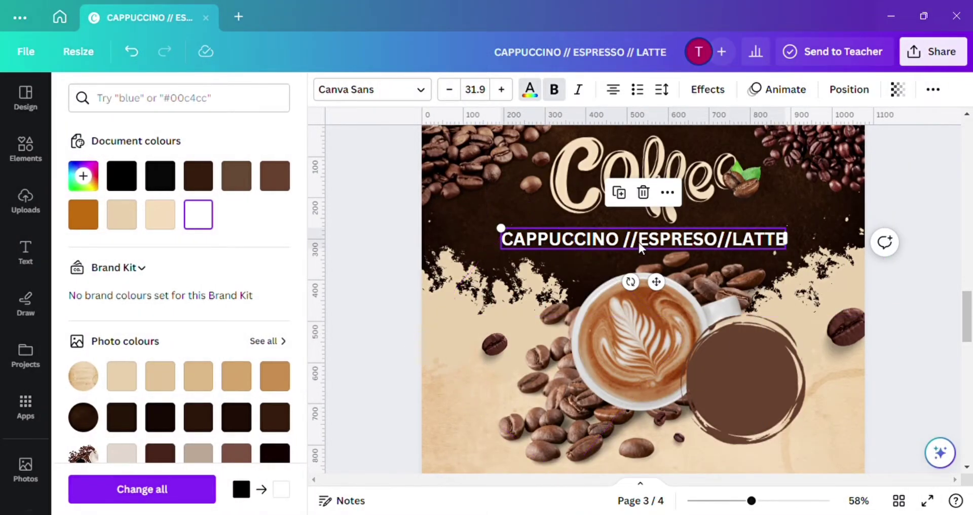
click(736, 239)
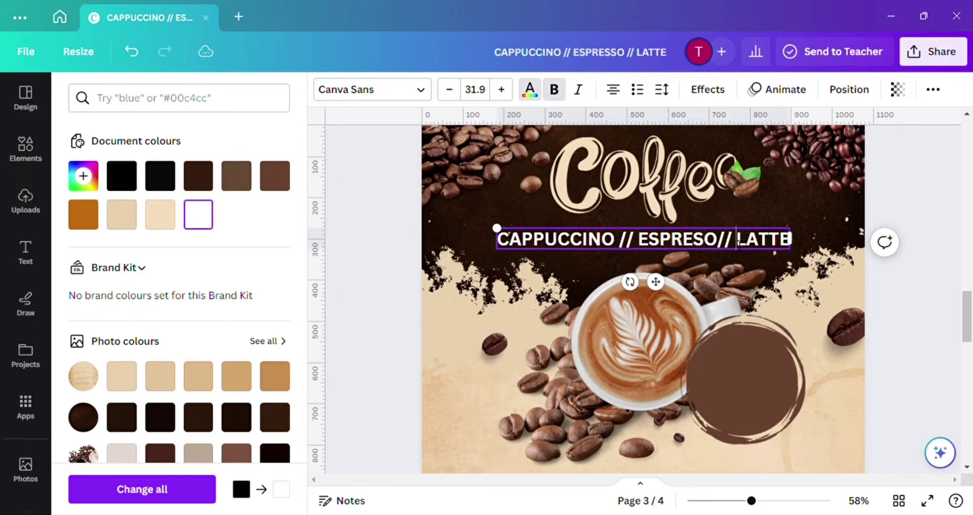
click(717, 238)
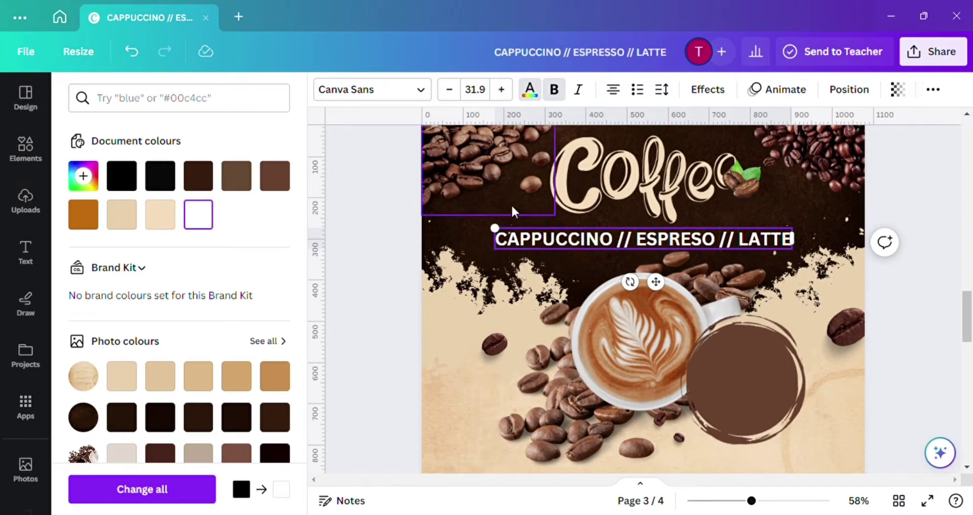
Set the subheading's font to Code Pro, shrink it to about size 25.4, and correct its middle word to "ESPRESSO".
click(420, 90)
click(169, 242)
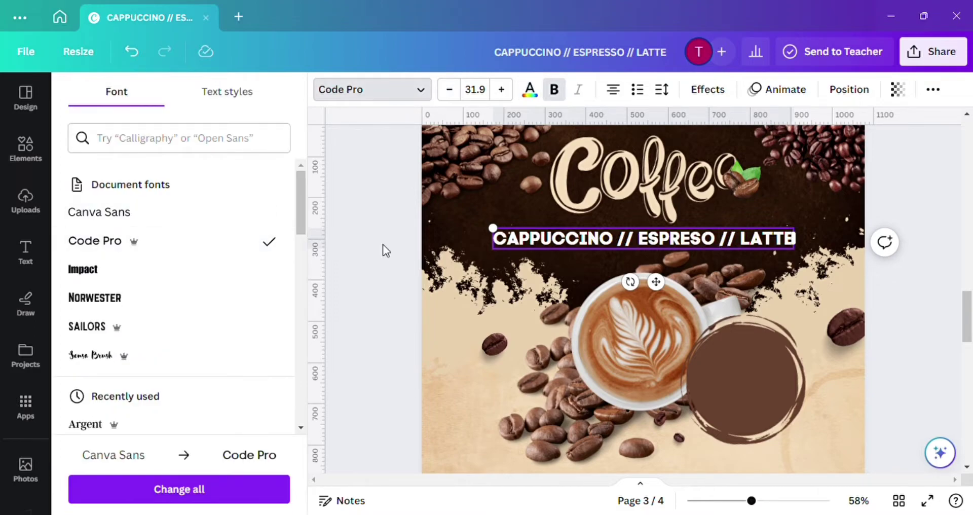
drag(493, 228, 555, 232)
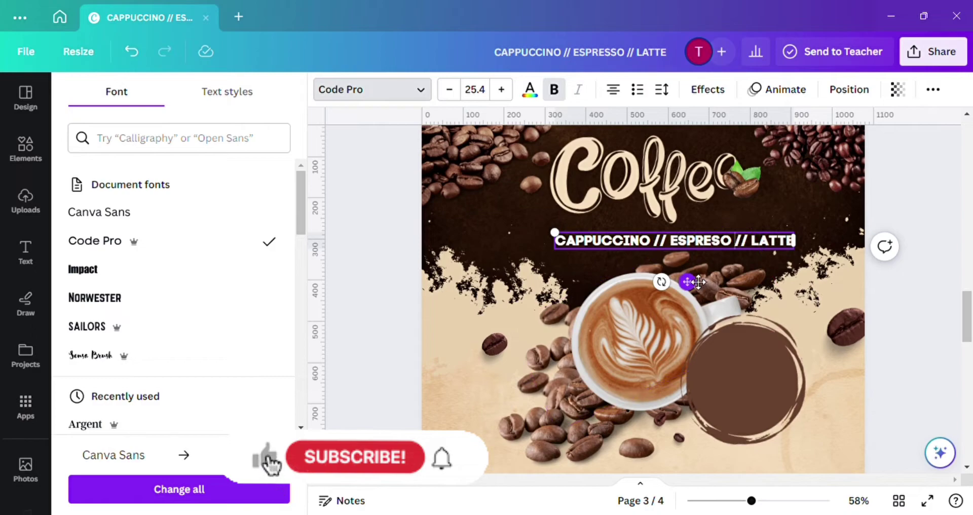
drag(685, 275, 676, 275)
text(S)
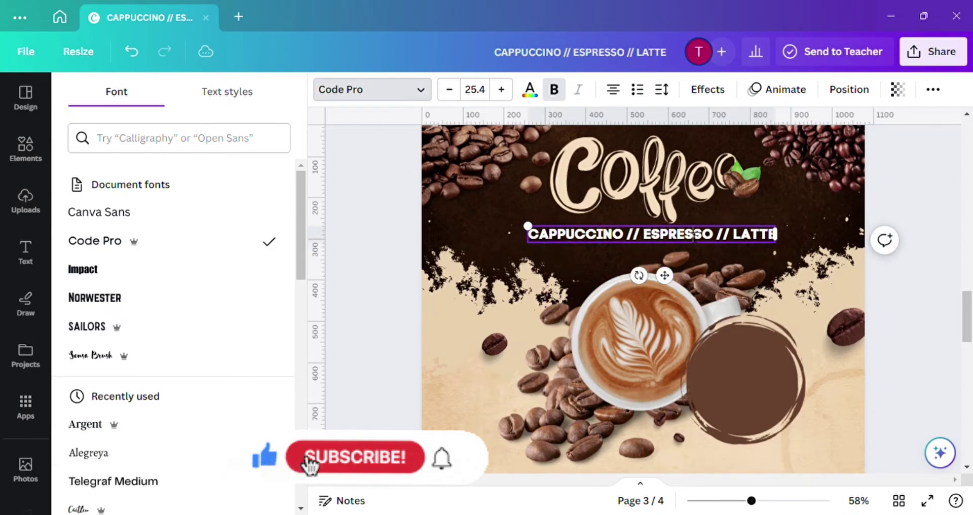
Widen the letter spacing of the subheading beneath the Coffee heading.
click(668, 95)
drag(707, 152, 721, 157)
click(490, 216)
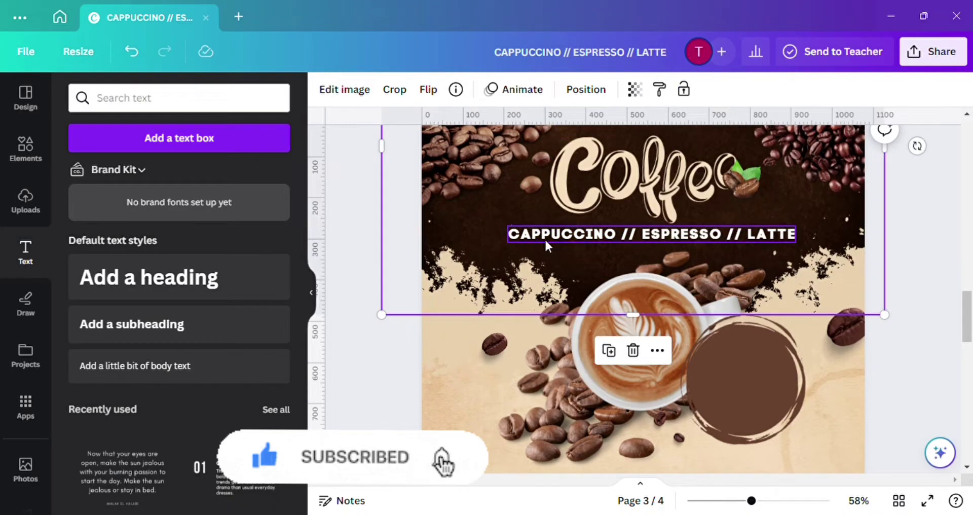
Shrink the subheading to about size 21.1, move it slightly closer to the Coffee heading, and centre it horizontally on the page.
click(545, 238)
drag(506, 242, 552, 242)
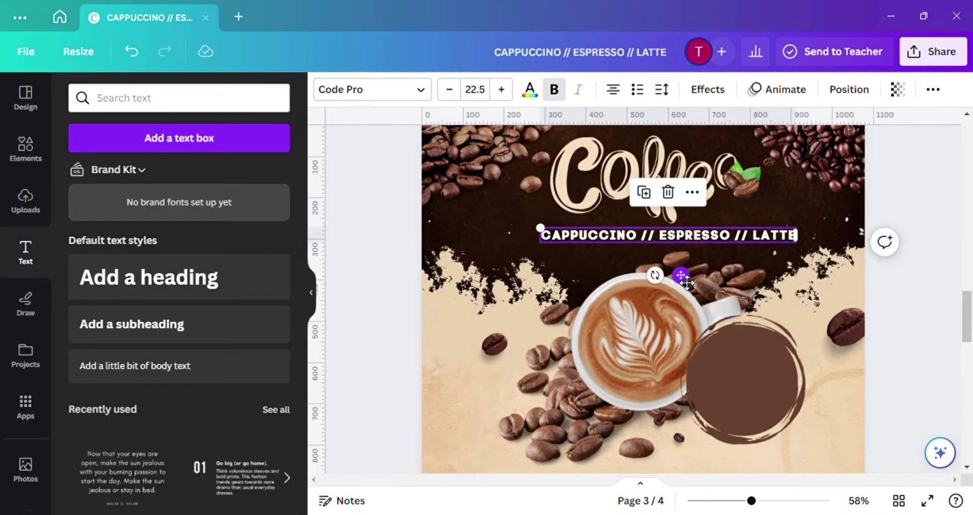
drag(679, 278, 670, 279)
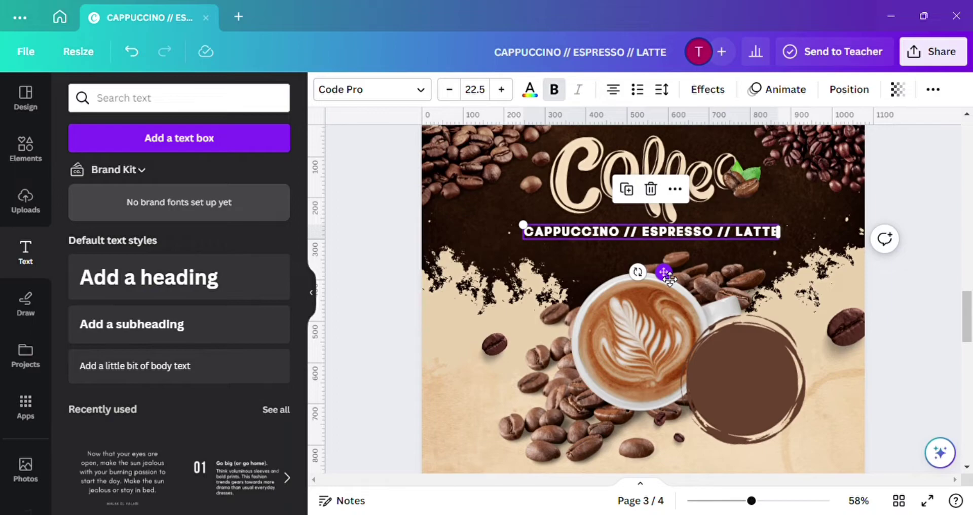
drag(524, 237, 537, 237)
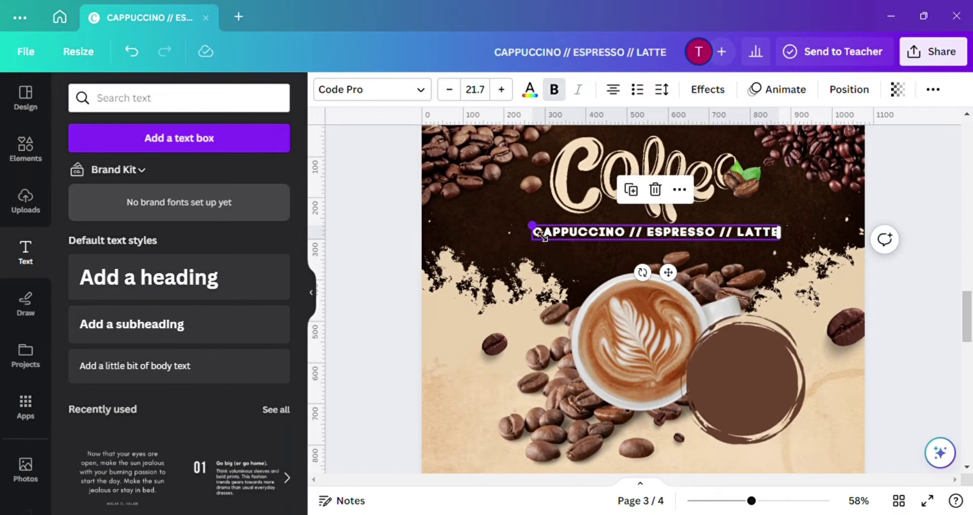
drag(532, 225, 539, 225)
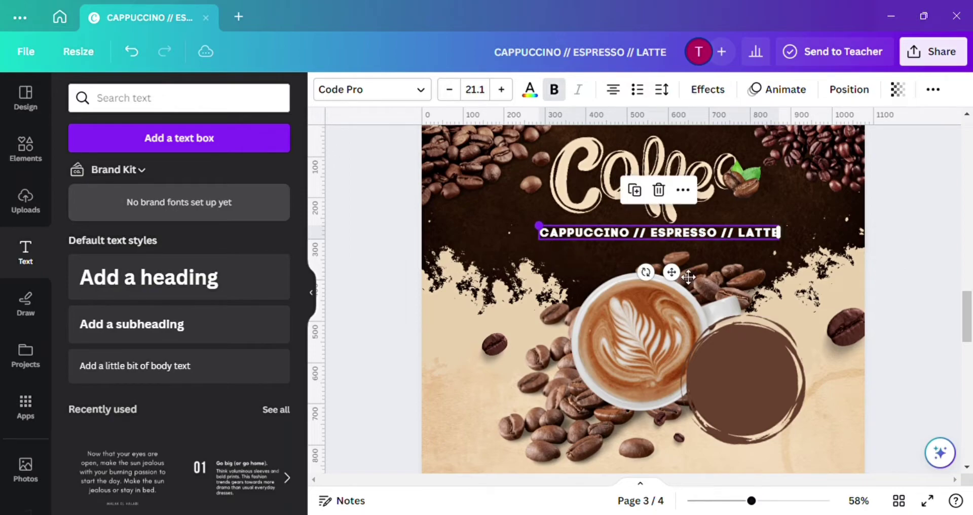
click(860, 97)
click(243, 252)
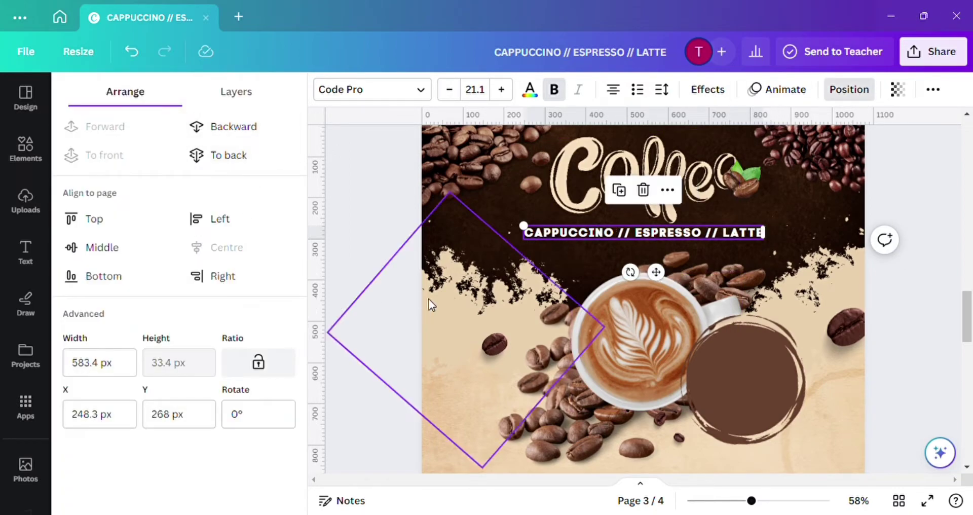
Add a "DELIVERY SERVICE" line above the leaf sketch in the Norwester font at about size 27.3.
scroll(840, 367, down, 5)
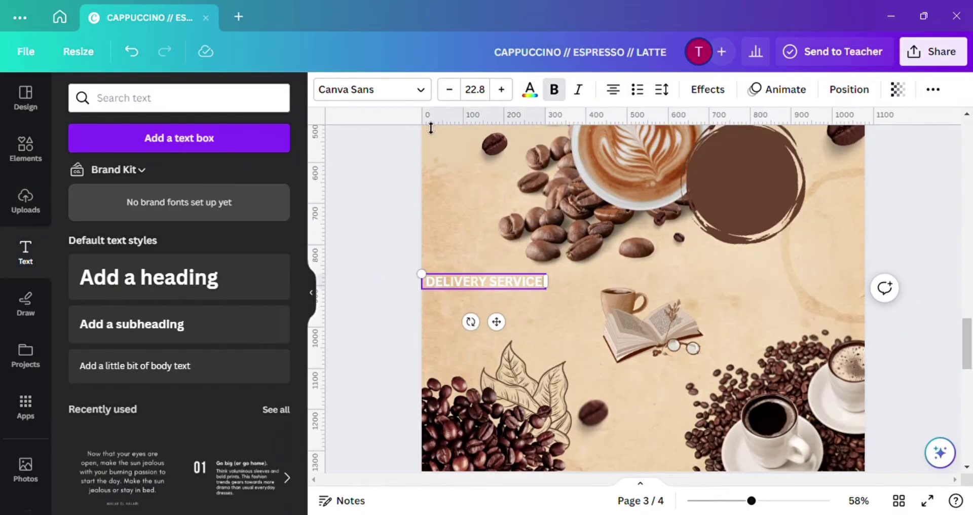
click(373, 89)
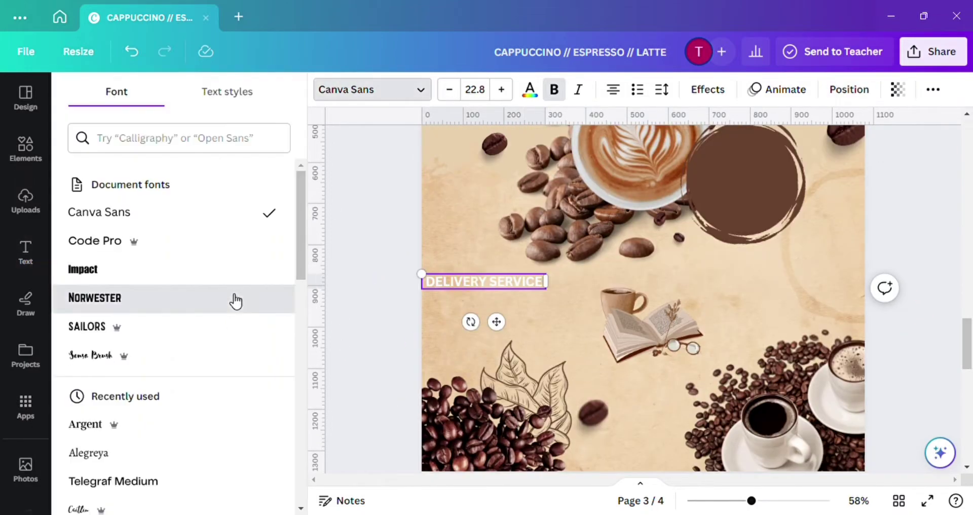
click(235, 298)
drag(424, 279, 398, 270)
drag(483, 323, 502, 325)
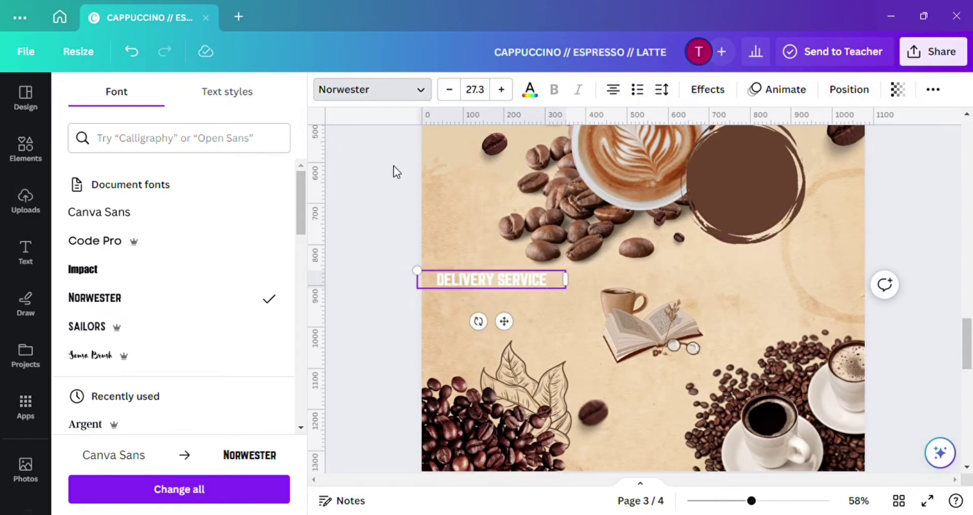
Colour the "DELIVERY SERVICE" line black, widen its letter spacing, and shrink it to about size 24.3.
click(529, 91)
click(121, 175)
click(661, 89)
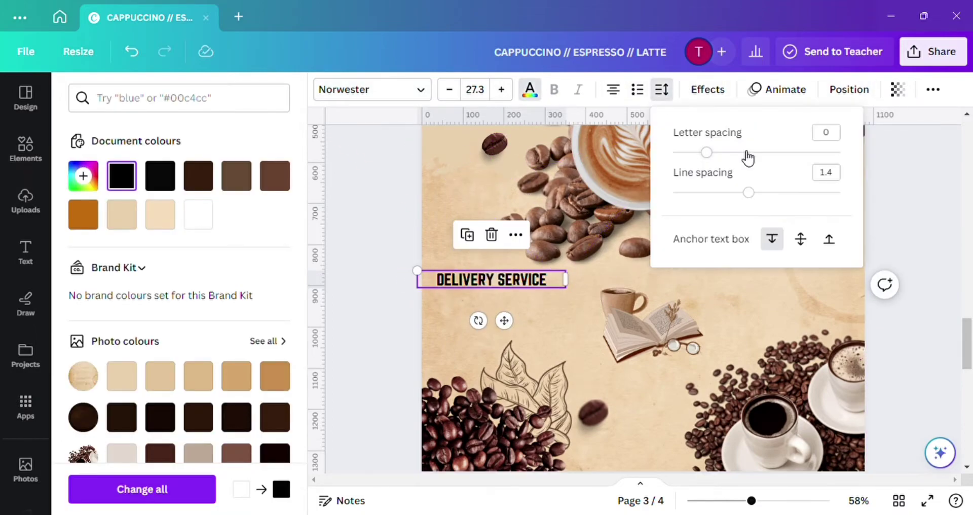
drag(417, 270, 442, 288)
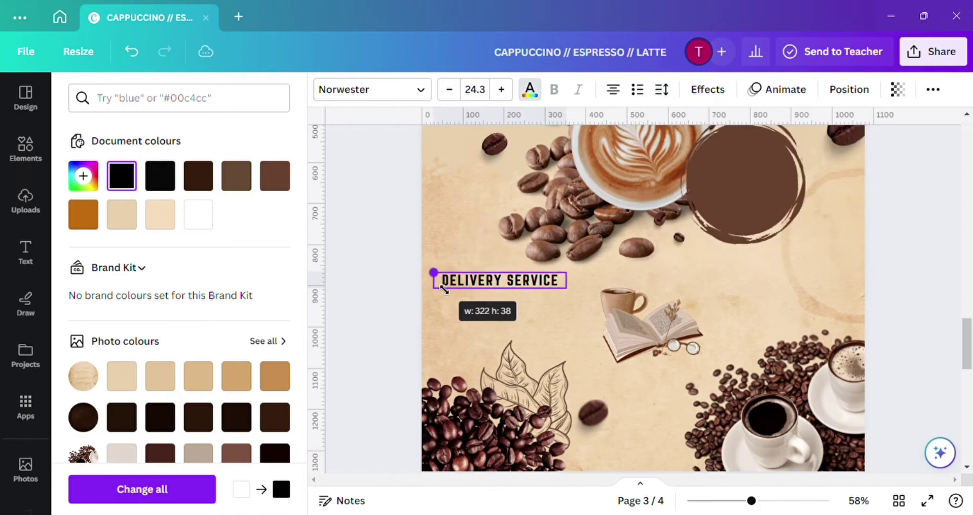
Duplicate the "DELIVERY SERVICE" line, place the copy directly below, and replace its text with the delivery phone number.
click(475, 233)
drag(559, 285, 565, 301)
double_click(569, 302)
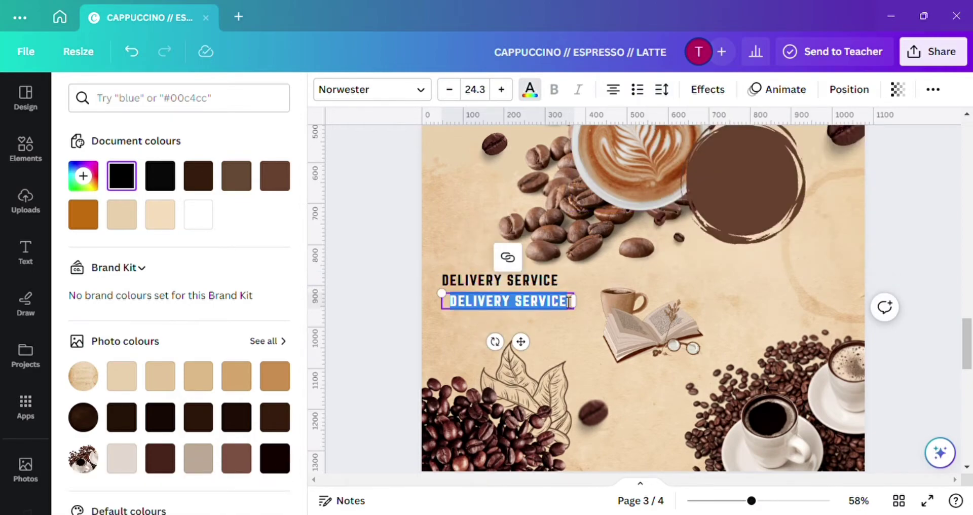
key(BackSpace)
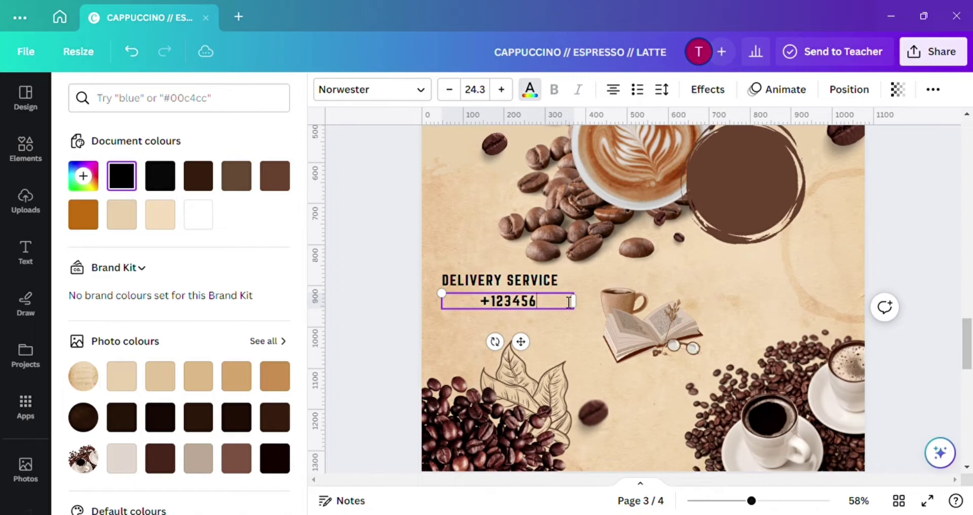
text(+123456789)
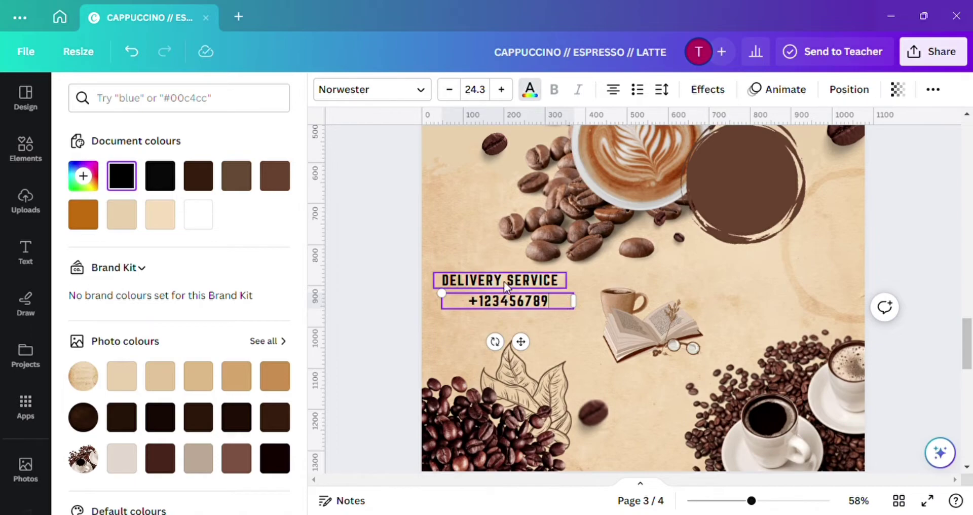
text(0)
Set the phone number's font to Impact, enlarge it to about size 39.2, and align it directly beneath the "DELIVERY SERVICE" line.
click(380, 89)
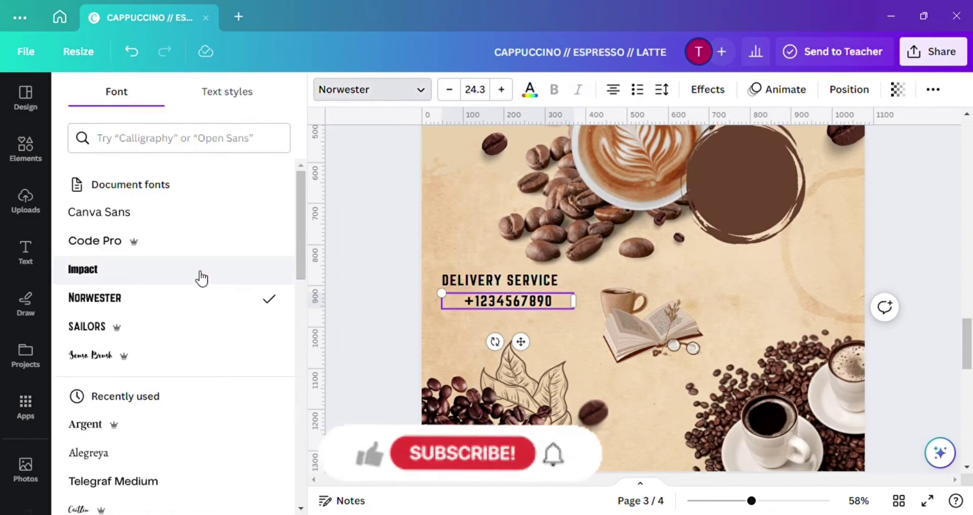
click(200, 271)
drag(442, 293, 360, 283)
drag(482, 346, 525, 359)
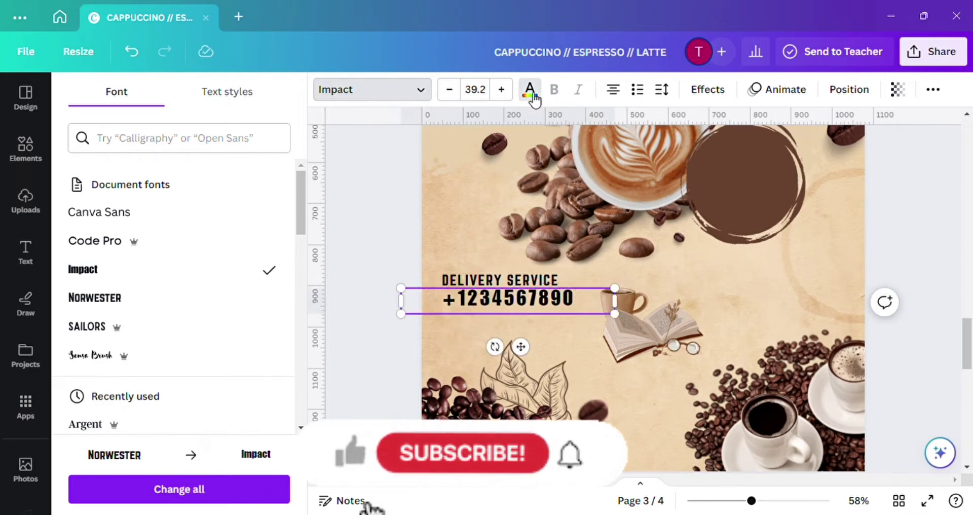
click(529, 91)
click(87, 215)
click(379, 297)
drag(379, 296, 532, 305)
click(381, 340)
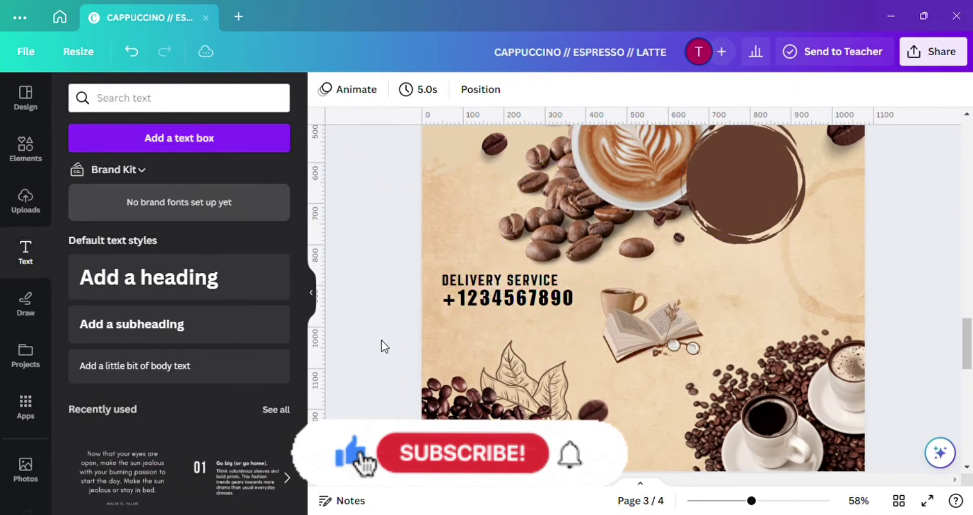
Colour the phone number orange-brown (#cb6f0a), narrow its text box, and align it beneath the "DELIVERY SERVICE" line.
click(426, 300)
click(537, 94)
click(83, 214)
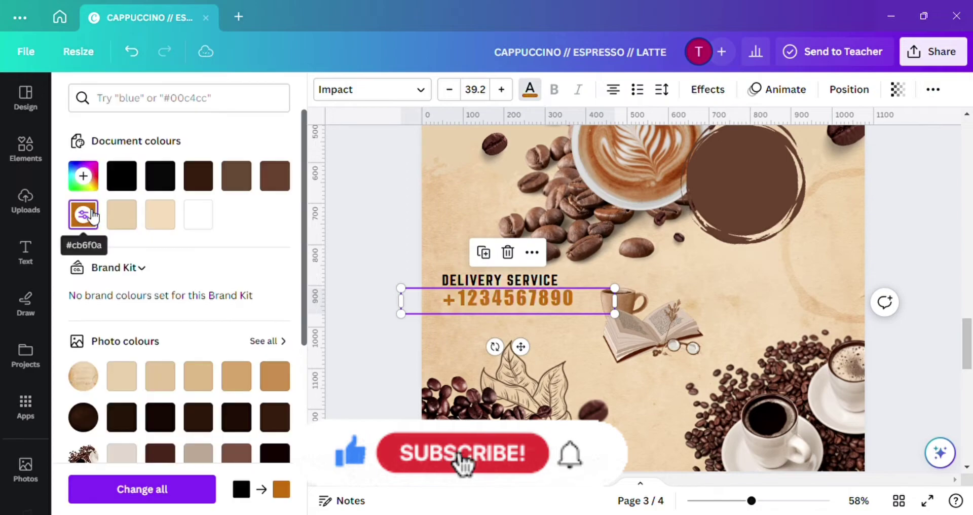
drag(614, 301, 565, 301)
drag(496, 347, 537, 351)
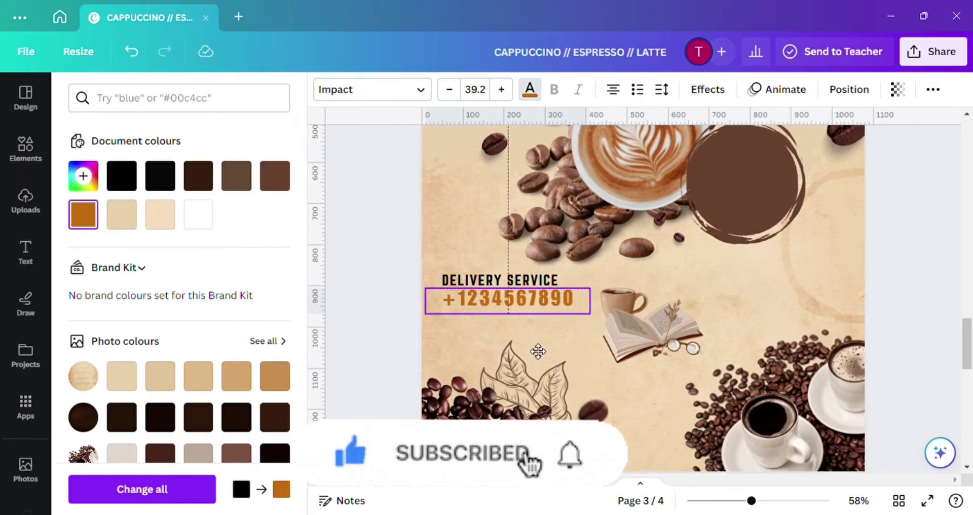
Change the copied "DELIVERY SERVICE" line below the phone number to "ONLINE ORDER" and align it with the lines above.
drag(505, 326, 559, 336)
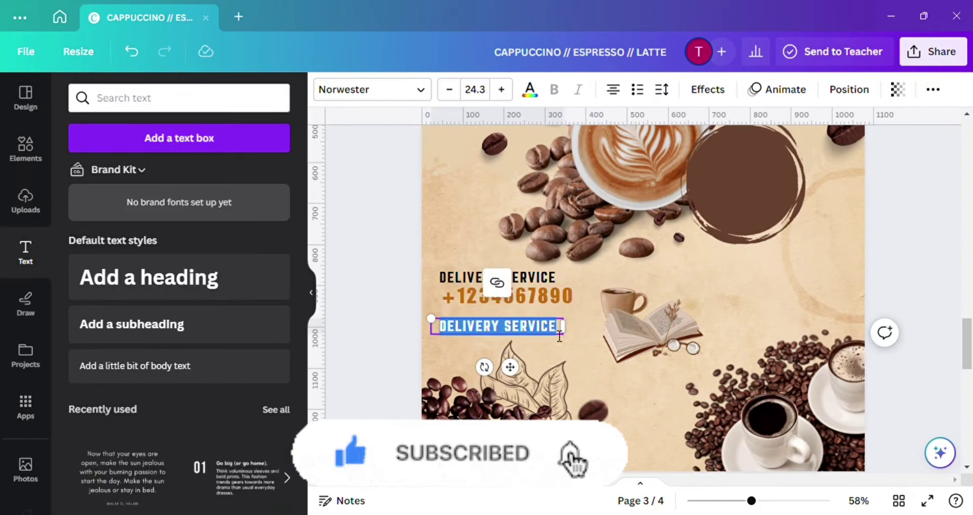
text(ONLINE ORDER)
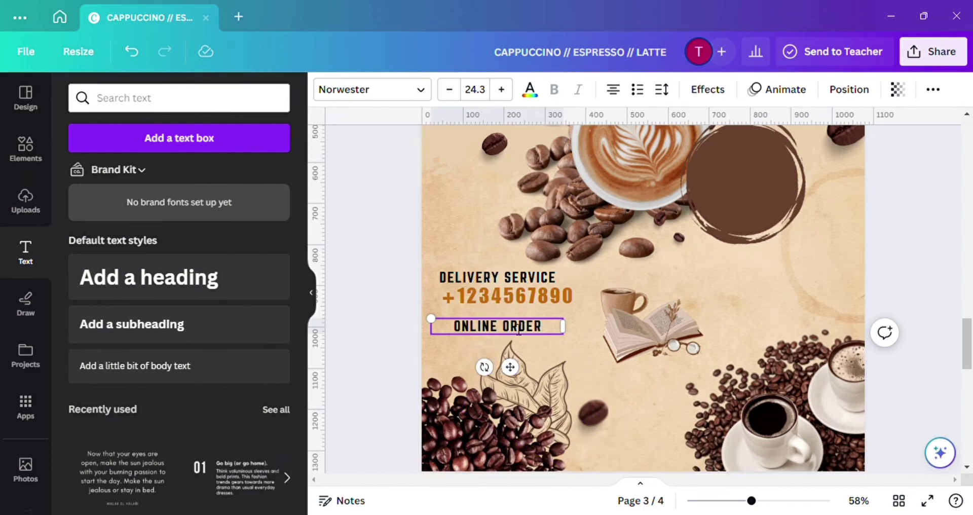
double_click(656, 402)
click(937, 332)
drag(530, 328, 476, 331)
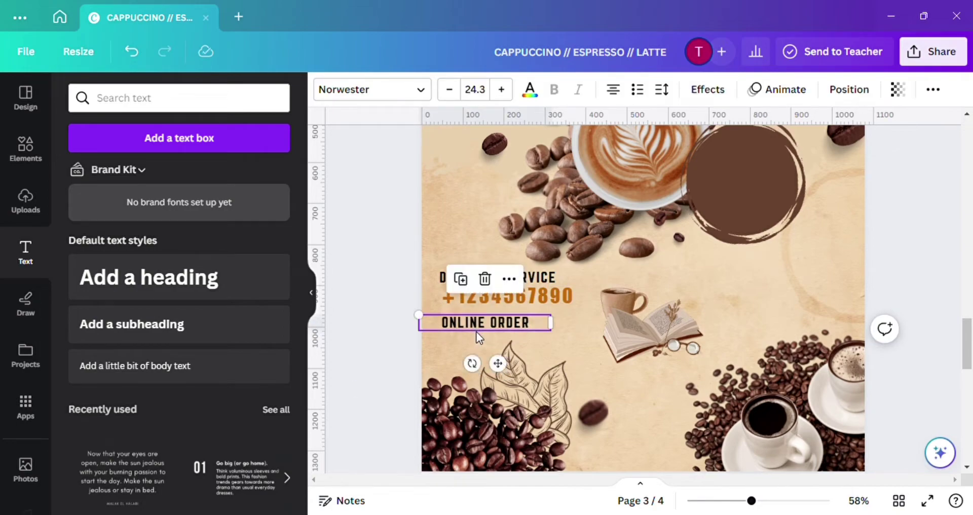
click(519, 299)
click(483, 250)
drag(546, 305, 550, 346)
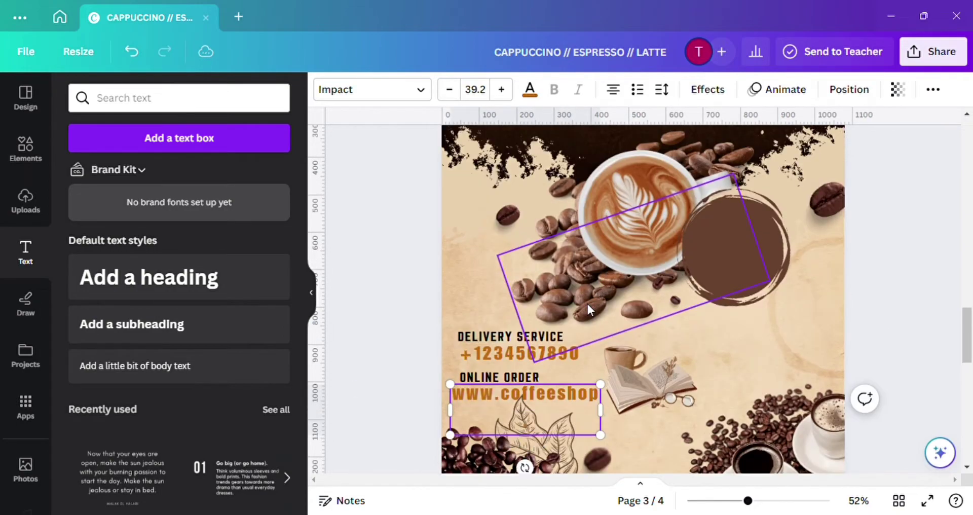
text(.com)
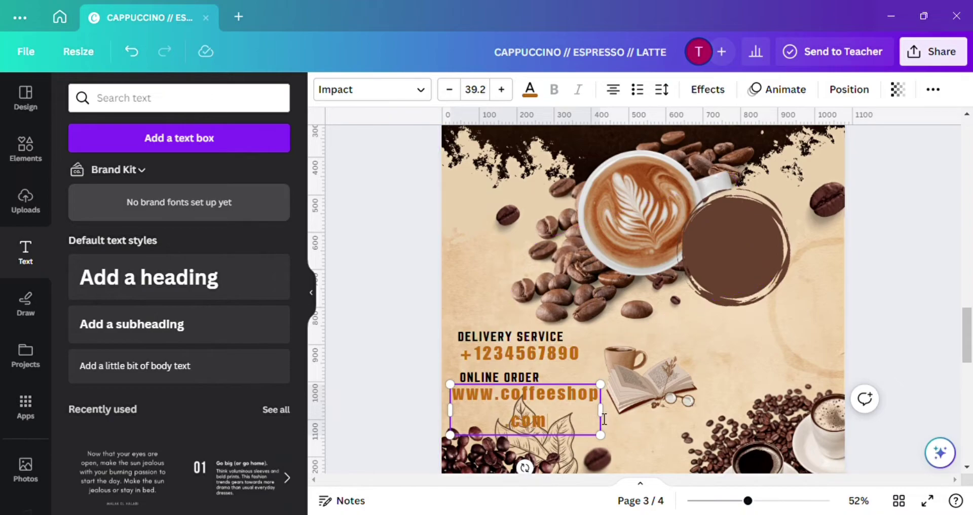
Shrink the web address to about size 27.7 on a single line and align it beneath "ONLINE ORDER".
drag(600, 434, 607, 401)
drag(450, 384, 466, 387)
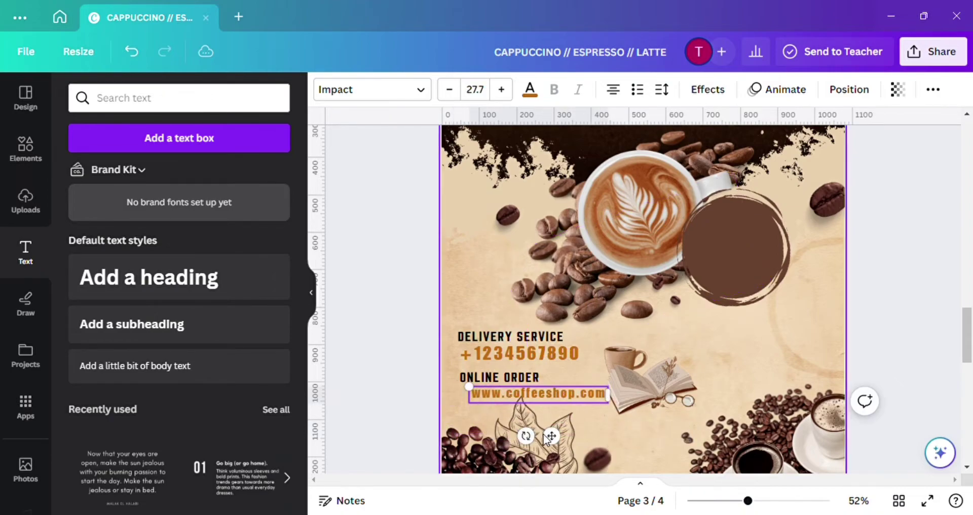
drag(551, 436, 544, 434)
Shrink the leaf sketch slightly and shift it down, clear of the web address.
click(569, 421)
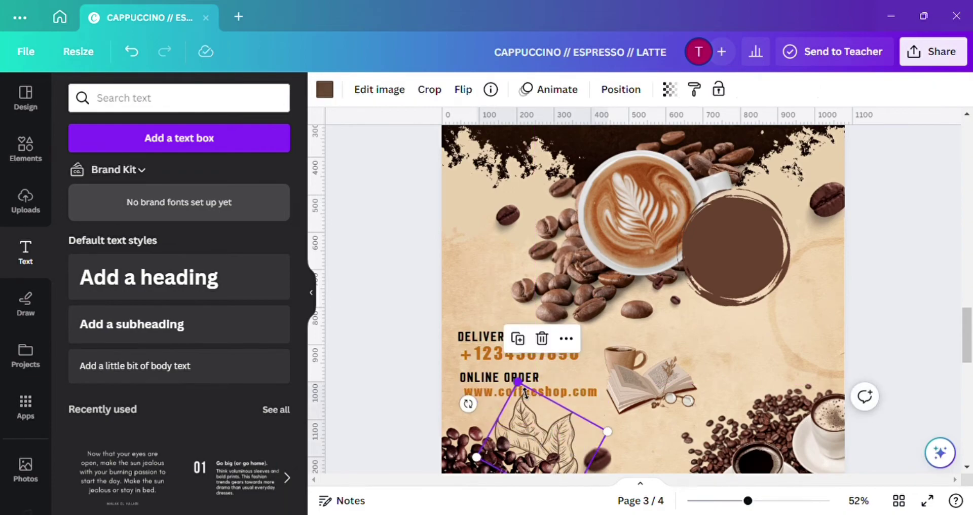
drag(518, 383, 522, 393)
scroll(522, 393, down, 1)
click(522, 416)
drag(586, 353, 594, 377)
click(387, 303)
Enlarge the web address slightly and nudge the cup-and-book illustration away from it.
click(511, 322)
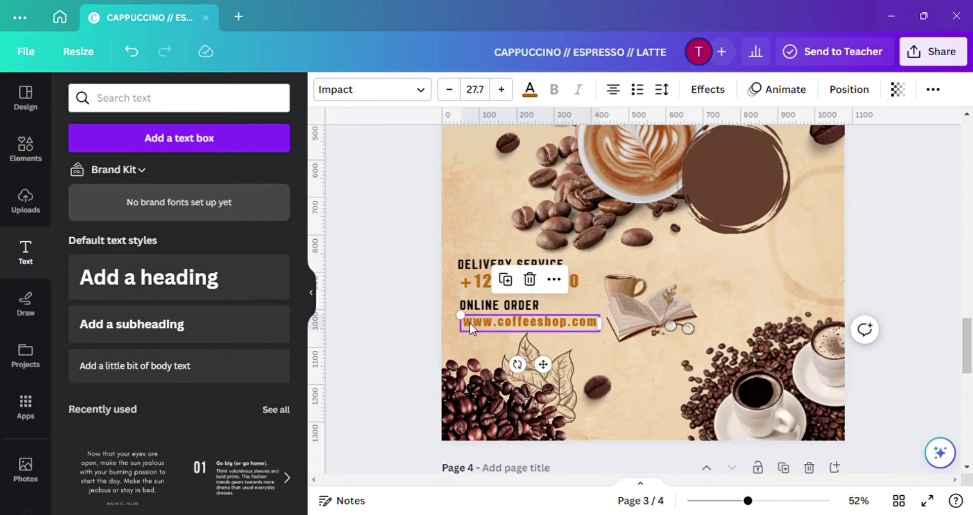
drag(463, 315, 455, 314)
click(897, 276)
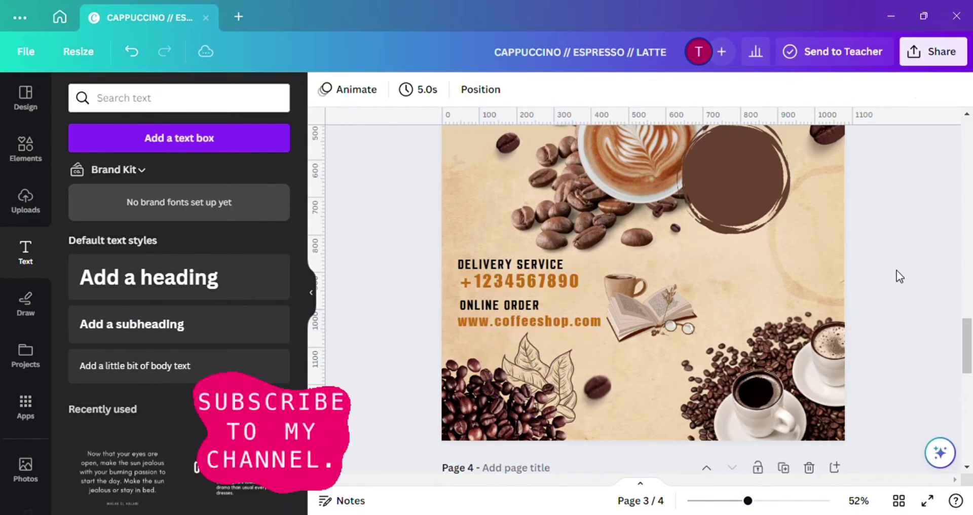
mouse_move(628, 317)
mouse_down()
mouse_move(636, 313)
mouse_move(638, 334)
mouse_move(638, 326)
mouse_up()
click(873, 304)
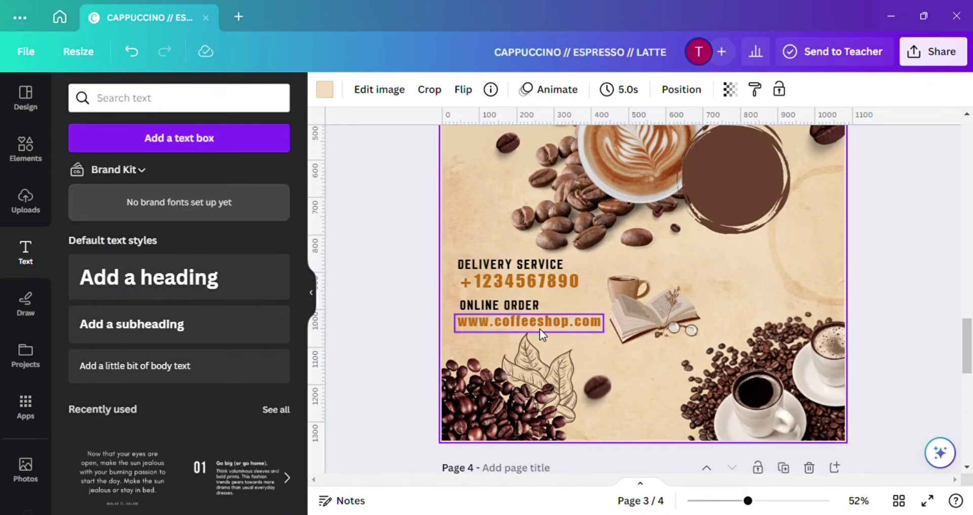
Duplicate the "DELIVERY SERVICE" line, place the copy below the book illustration, and replace its text with "A HOT CUP OF HAPPINESS".
click(495, 305)
click(477, 263)
drag(550, 319, 680, 363)
click(678, 361)
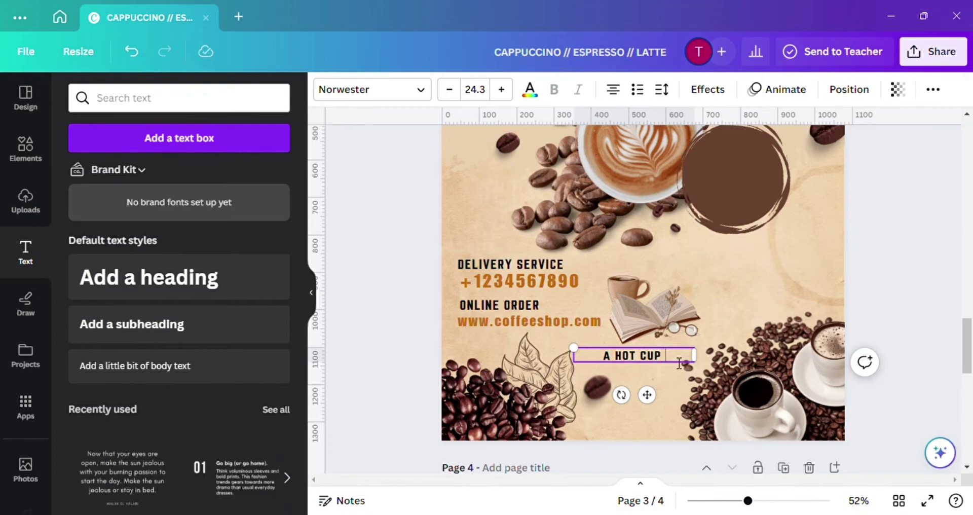
text(A HOT CUP OF HAPPINESS)
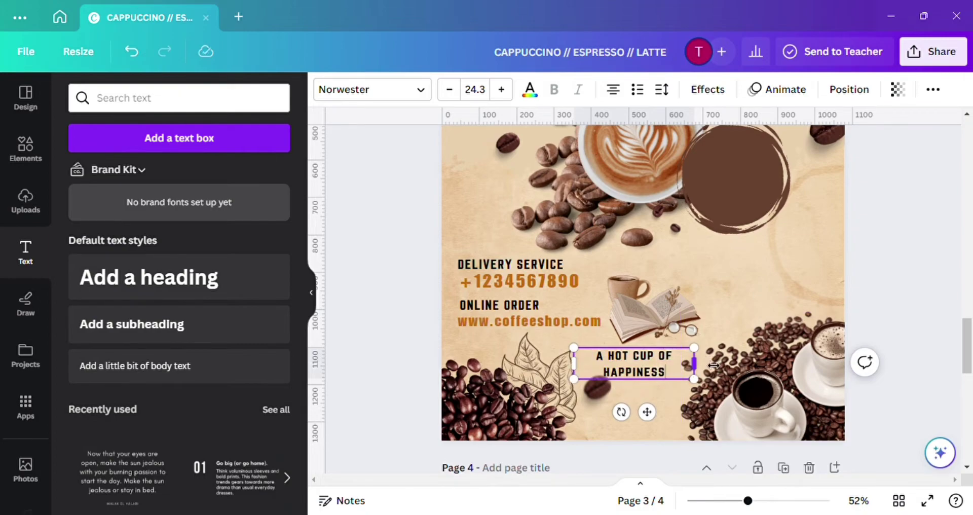
Fit "A HOT CUP OF HAPPINESS" on one line, shrink it to about size 17, and position it beneath the book illustration.
drag(702, 368, 749, 369)
drag(574, 364, 608, 361)
drag(697, 397, 674, 393)
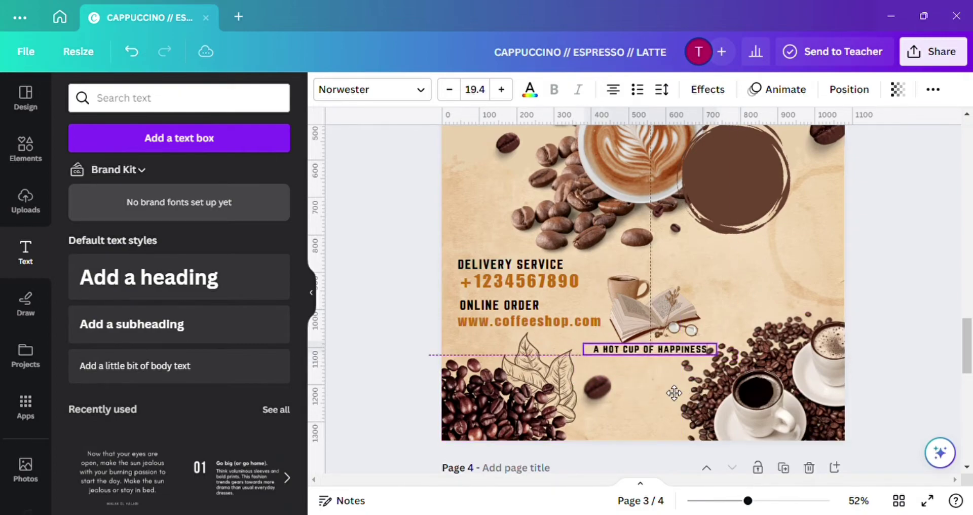
drag(583, 343, 599, 345)
drag(672, 388, 671, 403)
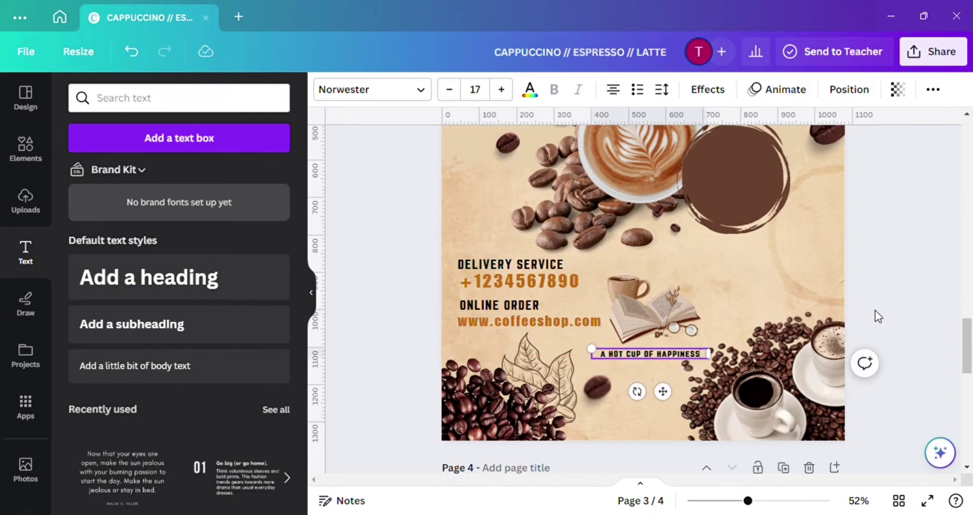
click(875, 310)
Set the "A HOT CUP OF HAPPINESS" line in the Sailors font, shrink it to about size 15.7, and reposition it under the book.
click(637, 348)
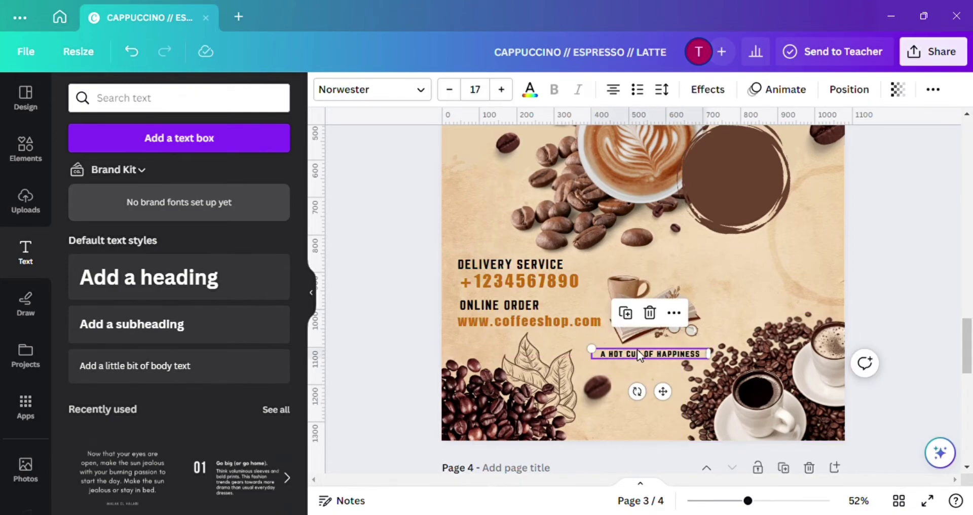
click(411, 91)
click(101, 326)
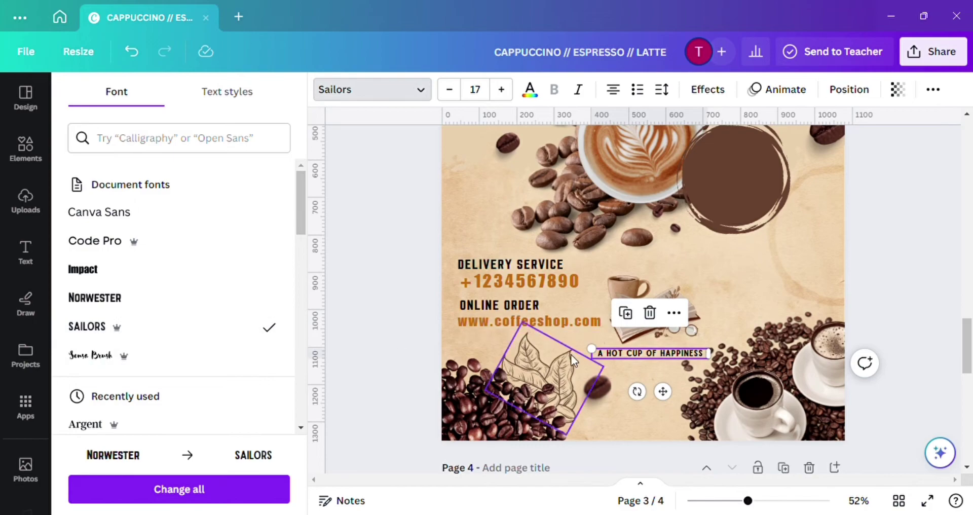
click(677, 330)
click(608, 353)
drag(591, 349, 600, 350)
drag(665, 393, 667, 394)
click(673, 340)
click(857, 287)
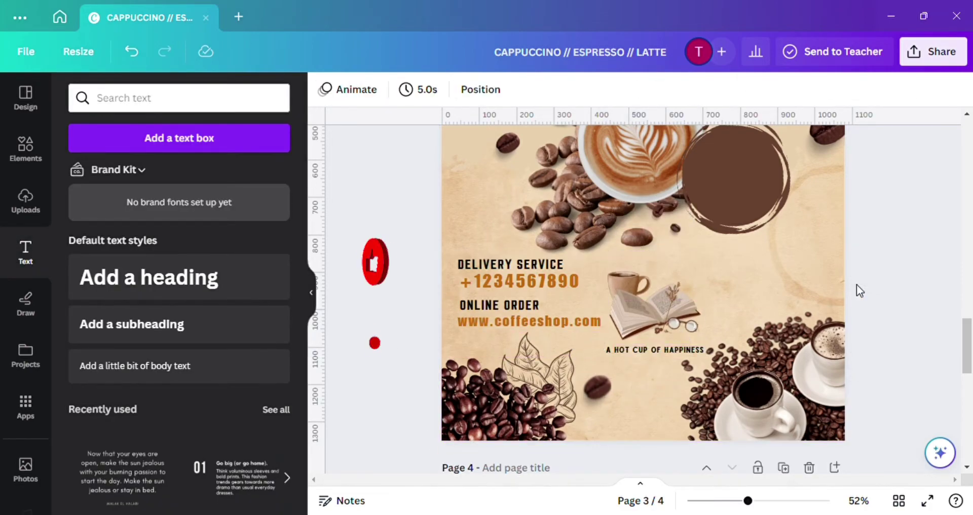
click(670, 348)
click(671, 348)
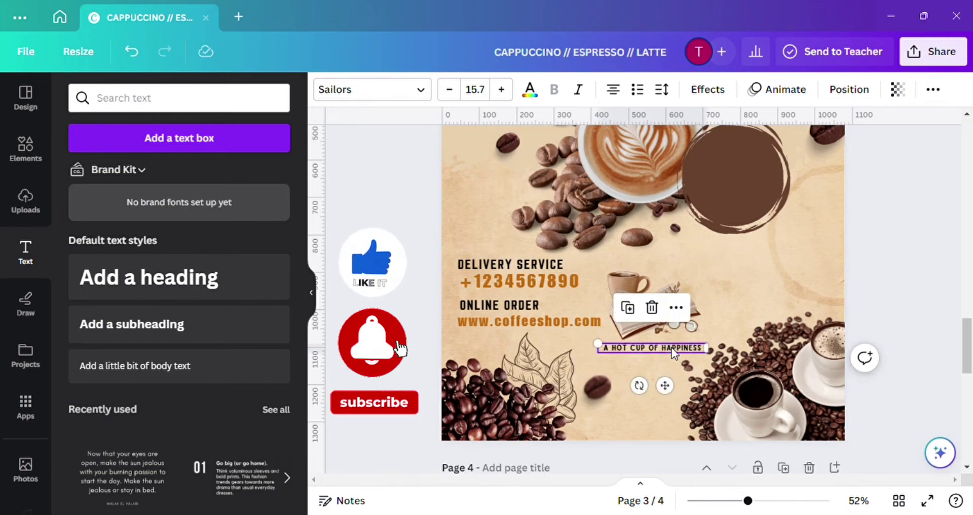
Duplicate the phone number, place the copy below the brown circle, and replace its text with "ADDRESS".
click(521, 280)
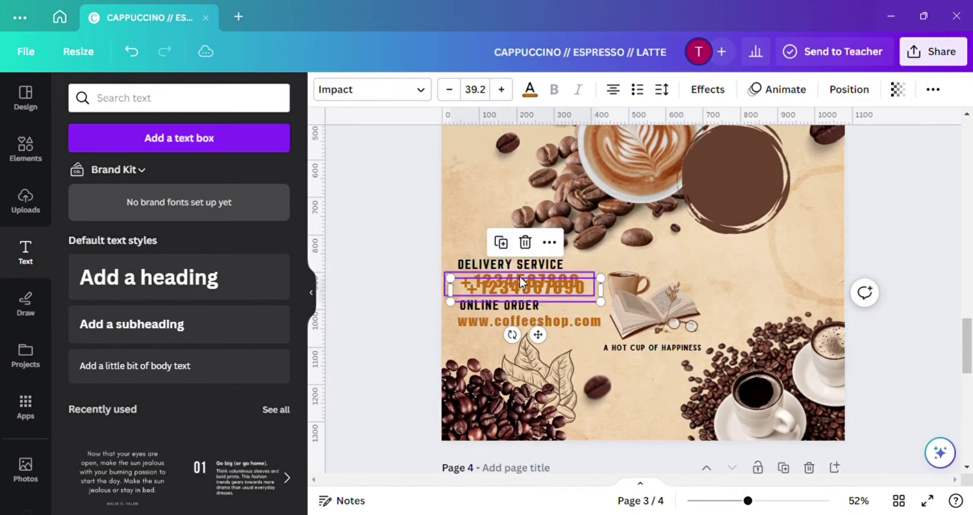
click(496, 238)
drag(815, 317, 776, 315)
double_click(825, 267)
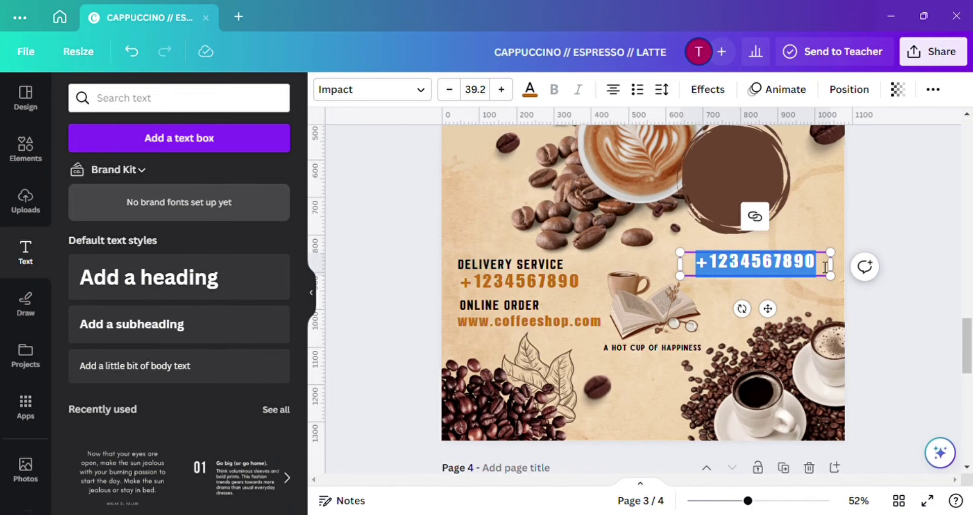
key(BackSpace)
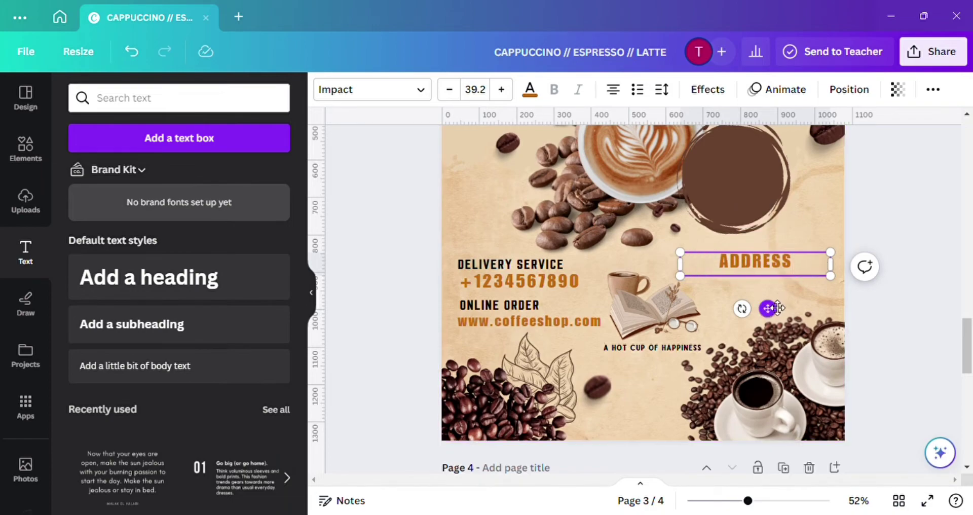
Shrink the "ADDRESS" heading to about size 33.4 and adjust its position below the brown circle.
drag(777, 308, 763, 307)
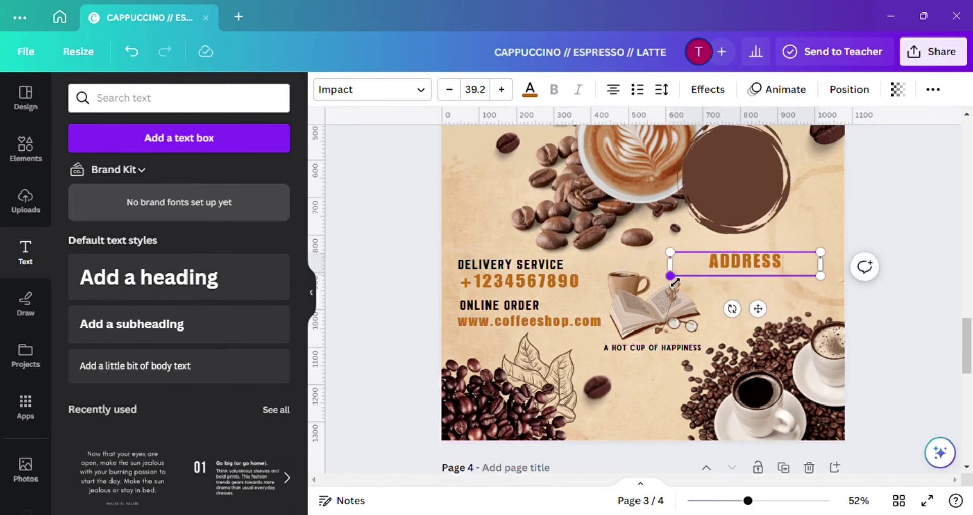
drag(671, 275, 693, 272)
drag(782, 314, 772, 316)
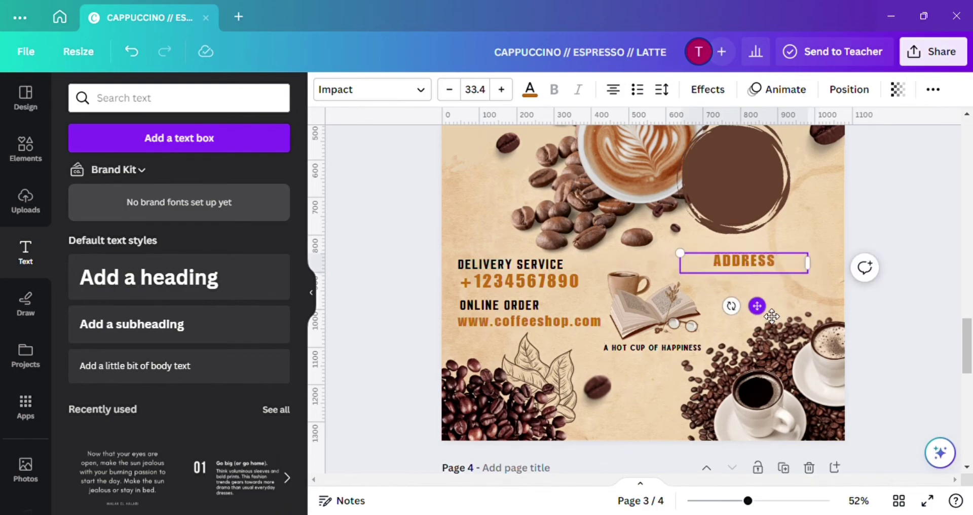
Copy the "DELIVERY SERVICE" line beneath "ADDRESS" as a two-line street address in bold Canva Sans, and nudge the address block into place.
click(567, 263)
click(489, 223)
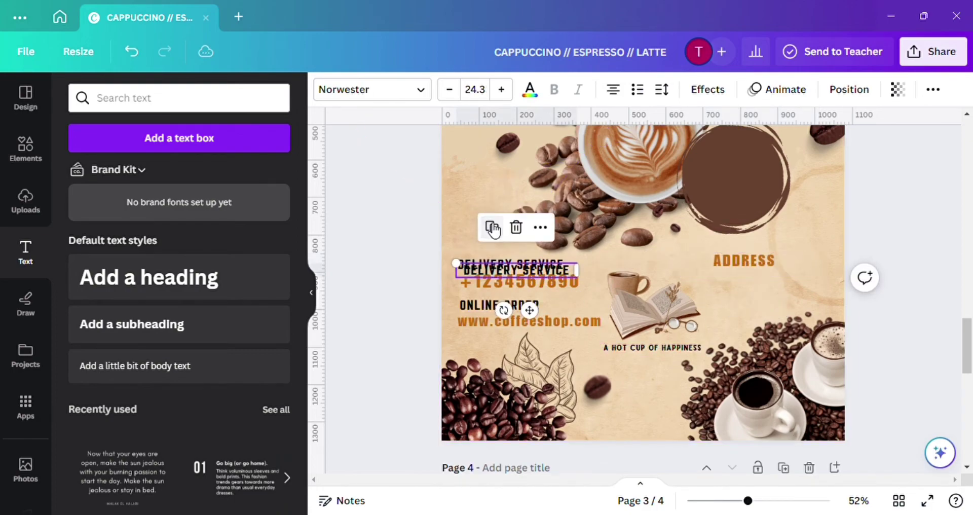
drag(551, 276, 774, 276)
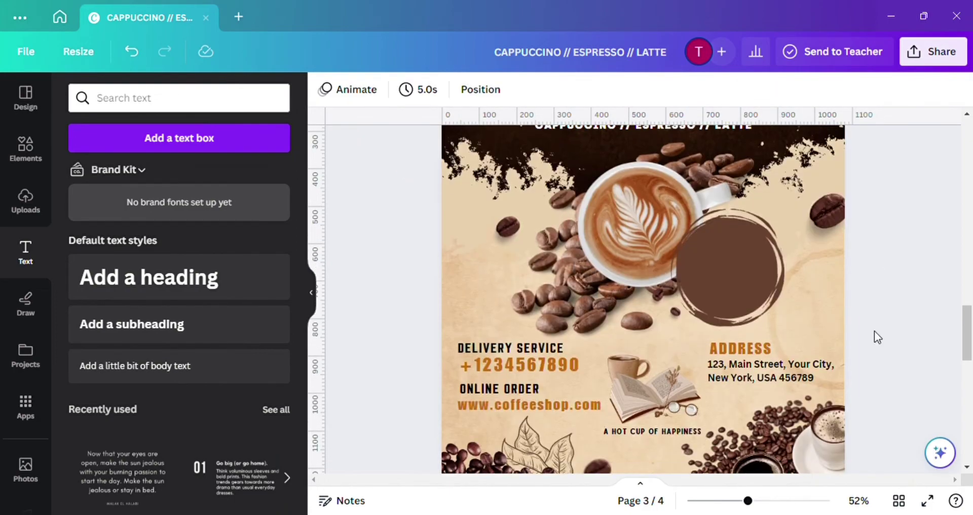
click(773, 382)
drag(773, 383, 761, 356)
click(807, 373)
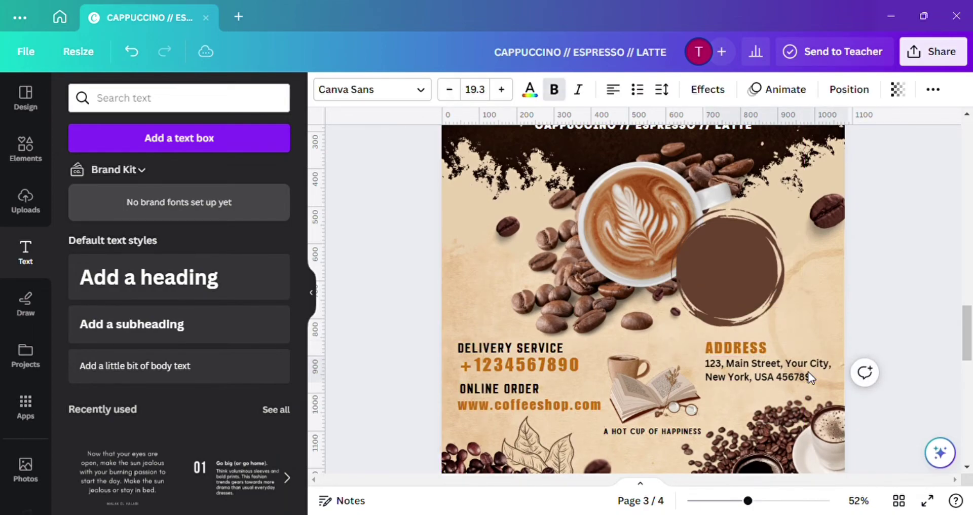
scroll(791, 401, down, 3)
scroll(778, 417, up, 6)
click(777, 418)
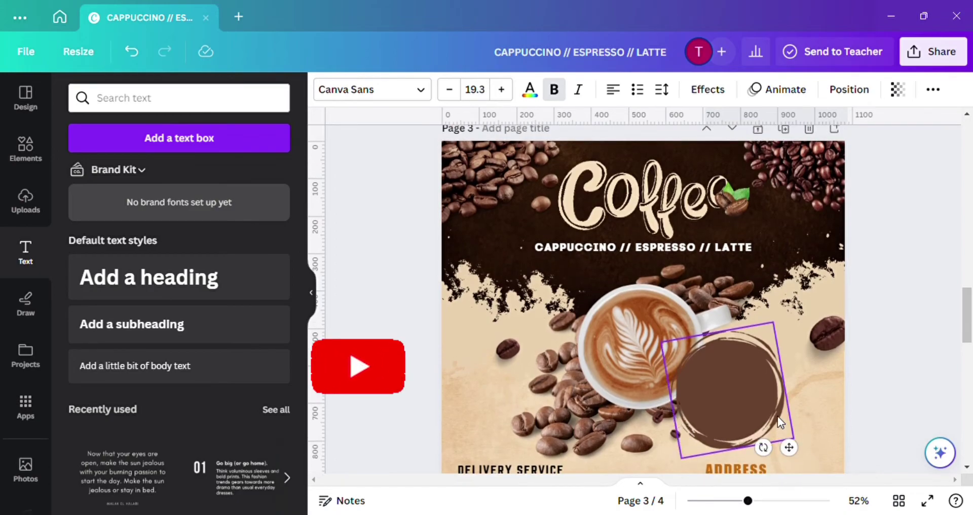
click(735, 197)
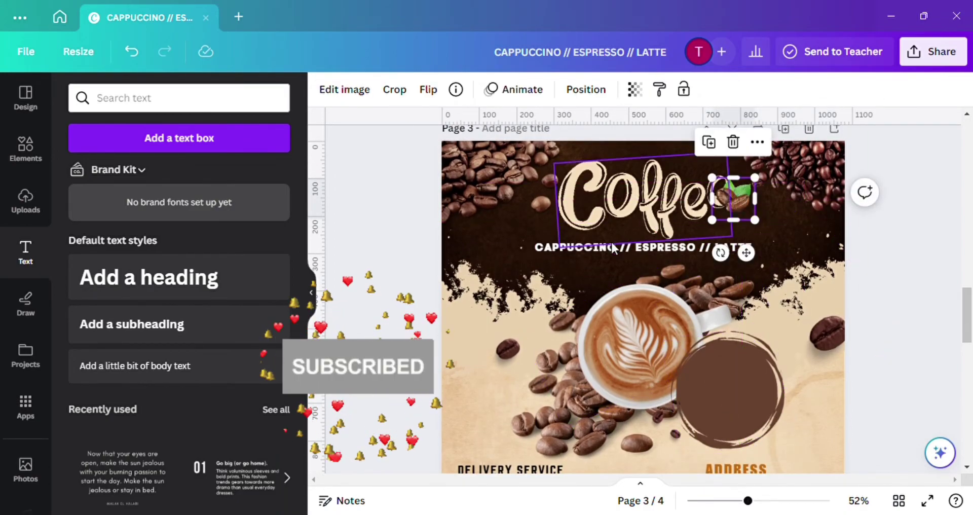
scroll(610, 240, down, 2)
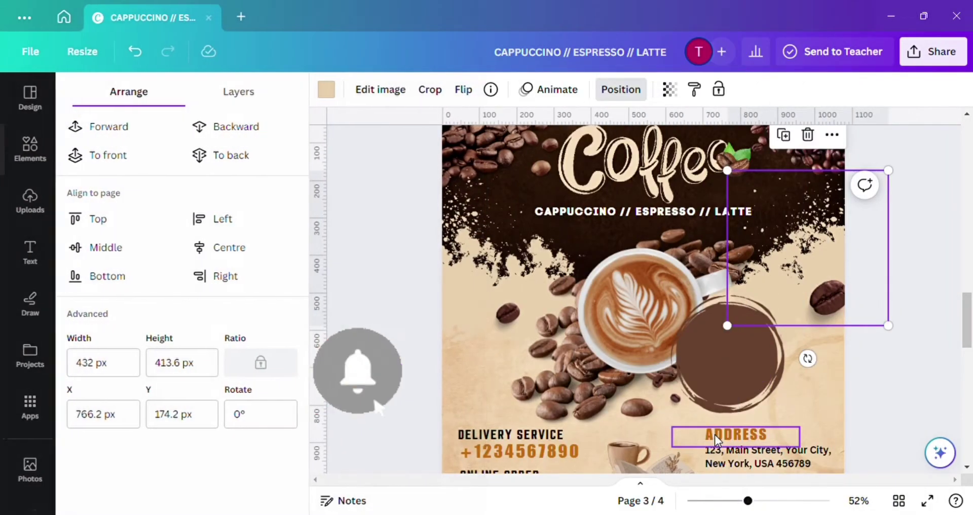
Duplicate the "ADDRESS" heading, move the copy inside the brown circle, and replace its text with "OFFER".
click(715, 433)
drag(714, 433, 728, 451)
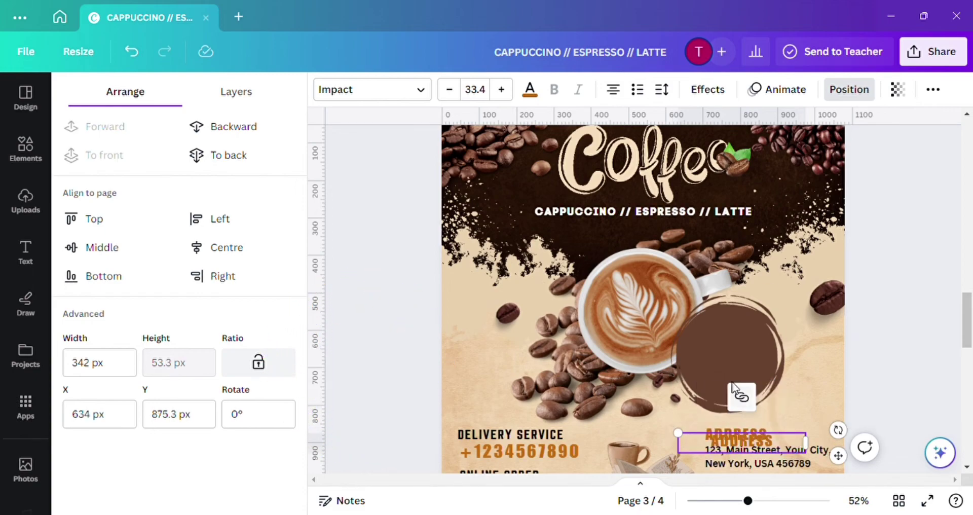
double_click(742, 441)
scroll(888, 422, down, 1)
click(859, 405)
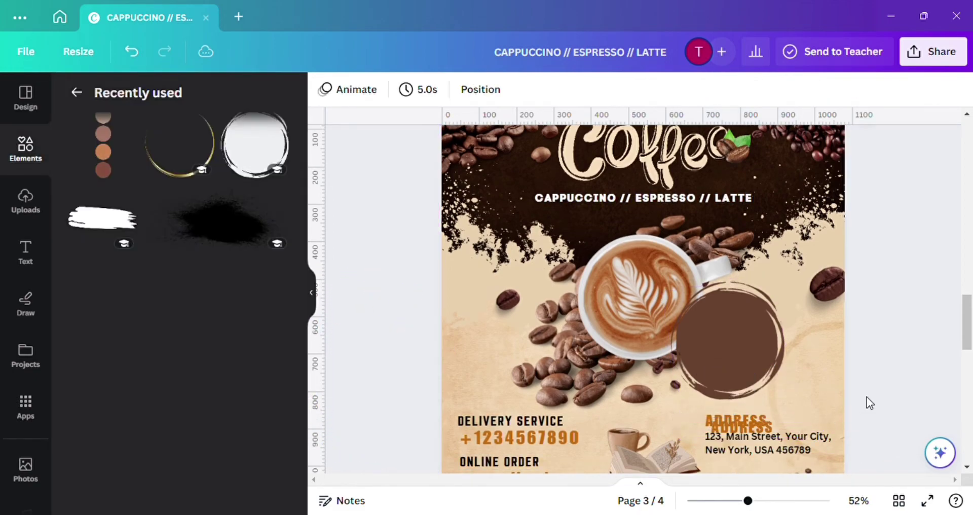
drag(750, 429, 758, 323)
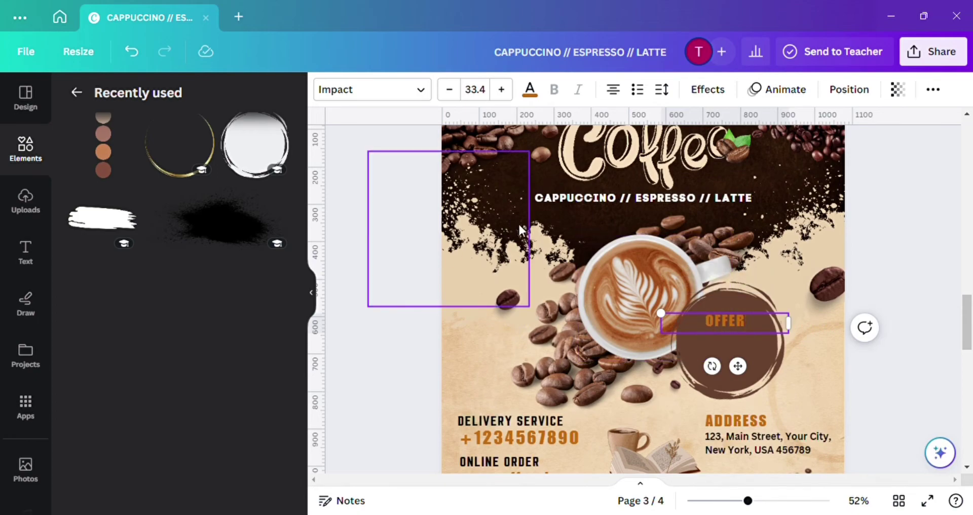
Set the offer text inside the brown circle in the Sensa Brush font.
click(398, 89)
click(145, 361)
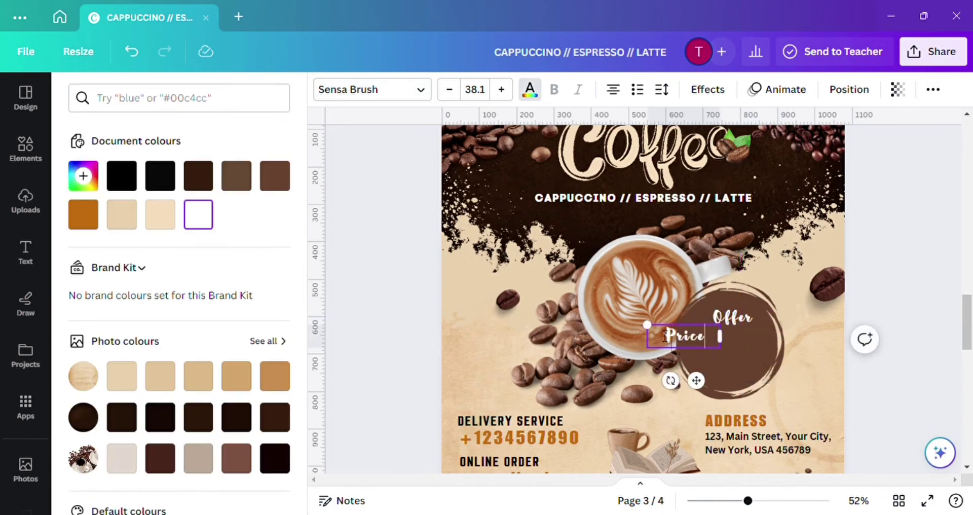
Enlarge the "Price" text to about size 66.3, tilt it slightly counter-clockwise, and place it inside the brown circle beneath "Offer".
drag(637, 321, 603, 311)
drag(692, 394, 739, 398)
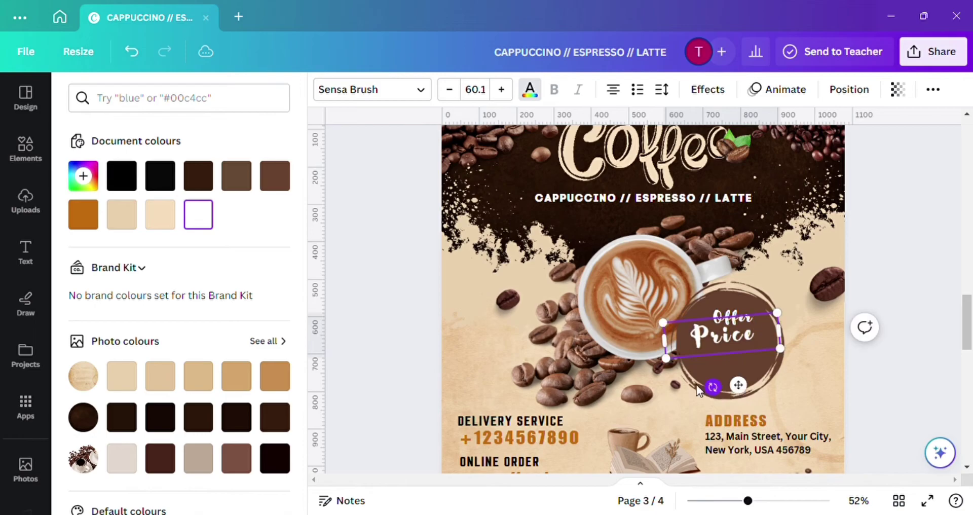
drag(665, 373, 662, 376)
click(971, 372)
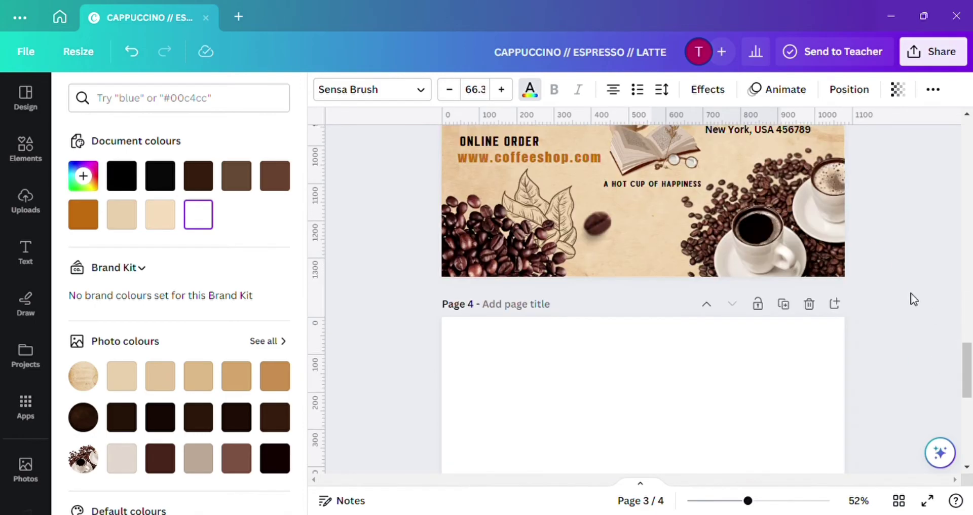
scroll(912, 298, up, 4)
drag(733, 270, 753, 276)
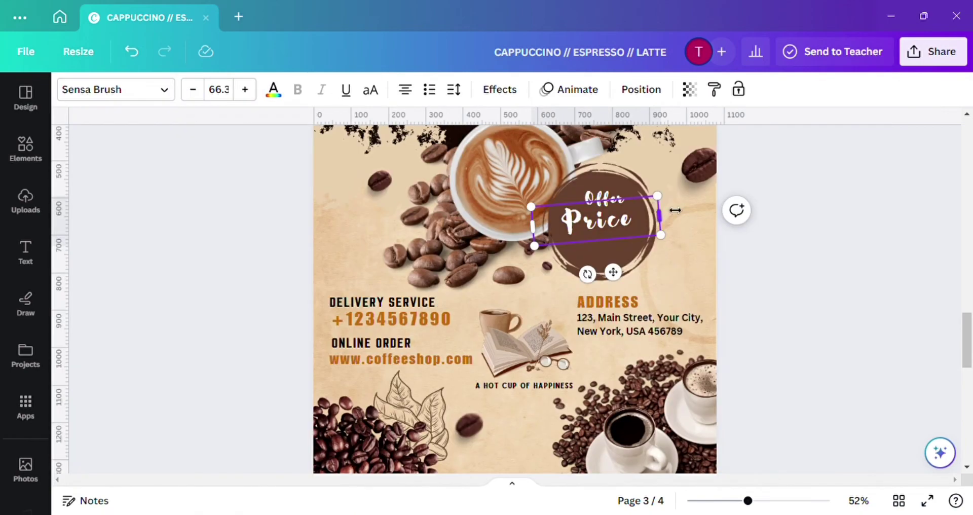
Adjust the size of the "Offer" text slightly and nudge it into place just above "Price" in the brown circle.
click(597, 193)
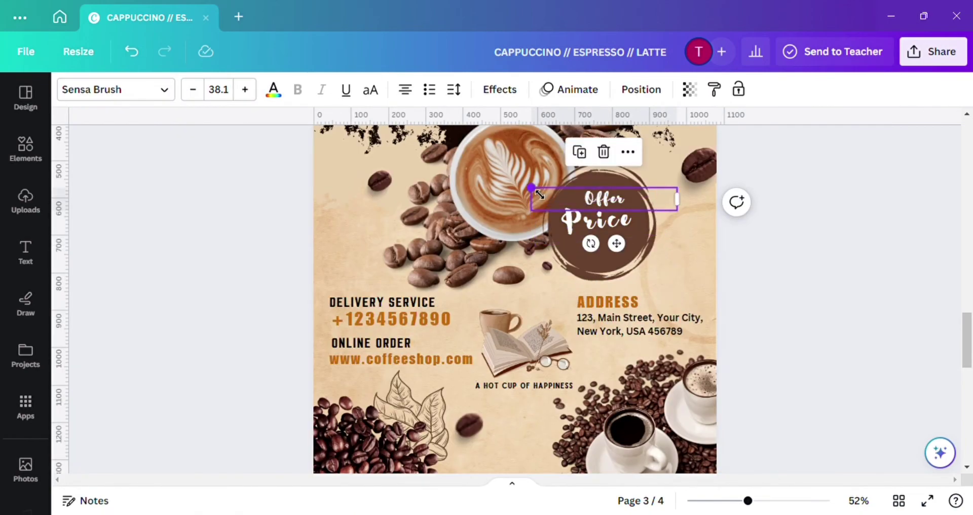
drag(539, 194, 546, 196)
mouse_move(604, 201)
mouse_down()
mouse_move(614, 209)
mouse_move(608, 200)
mouse_up()
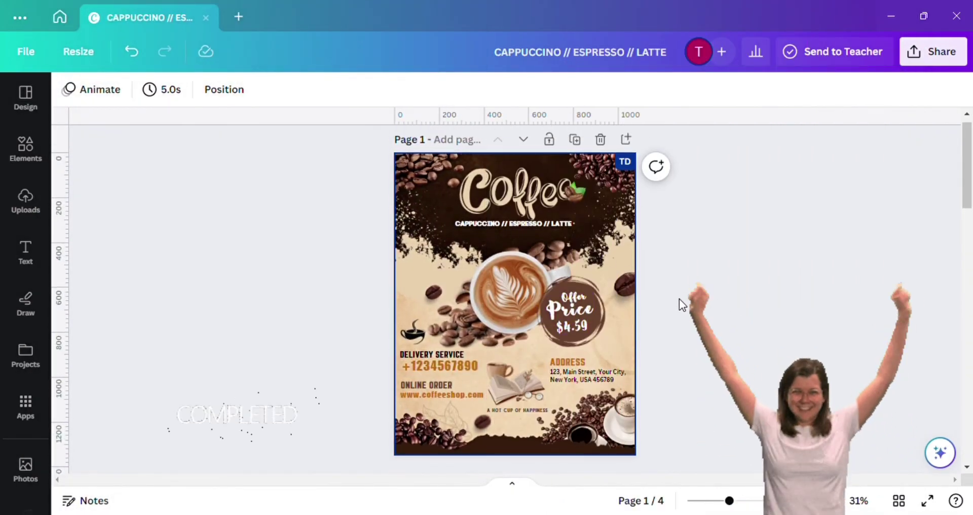
scroll(679, 299, up, 3)
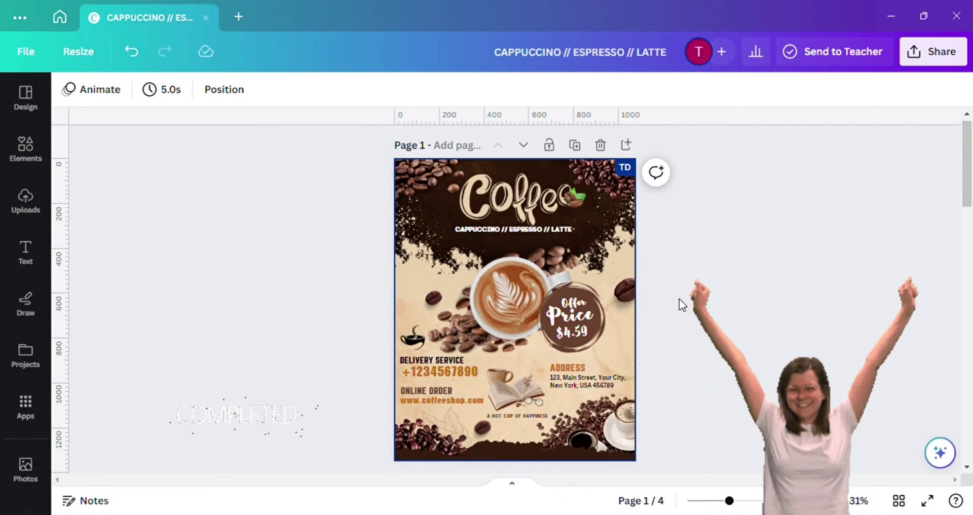
scroll(679, 299, down, 1)
drag(679, 298, 817, 130)
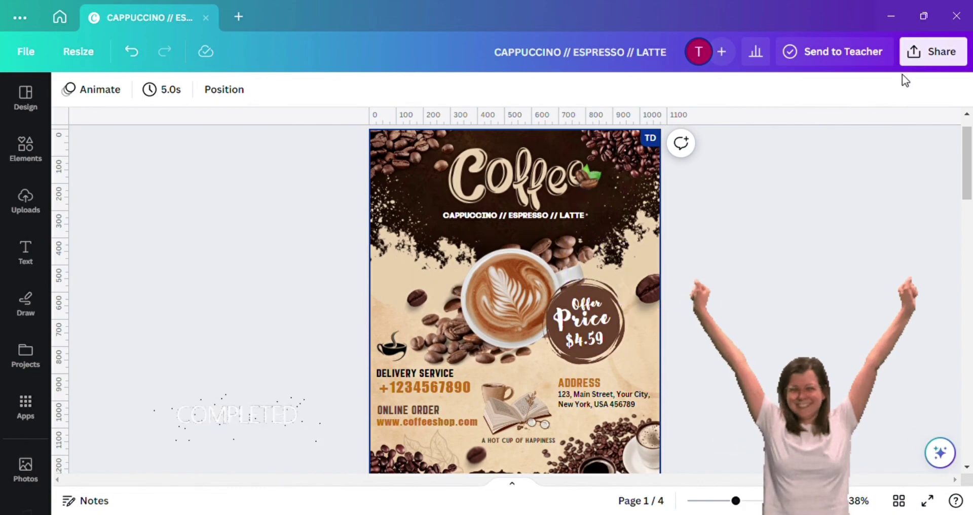